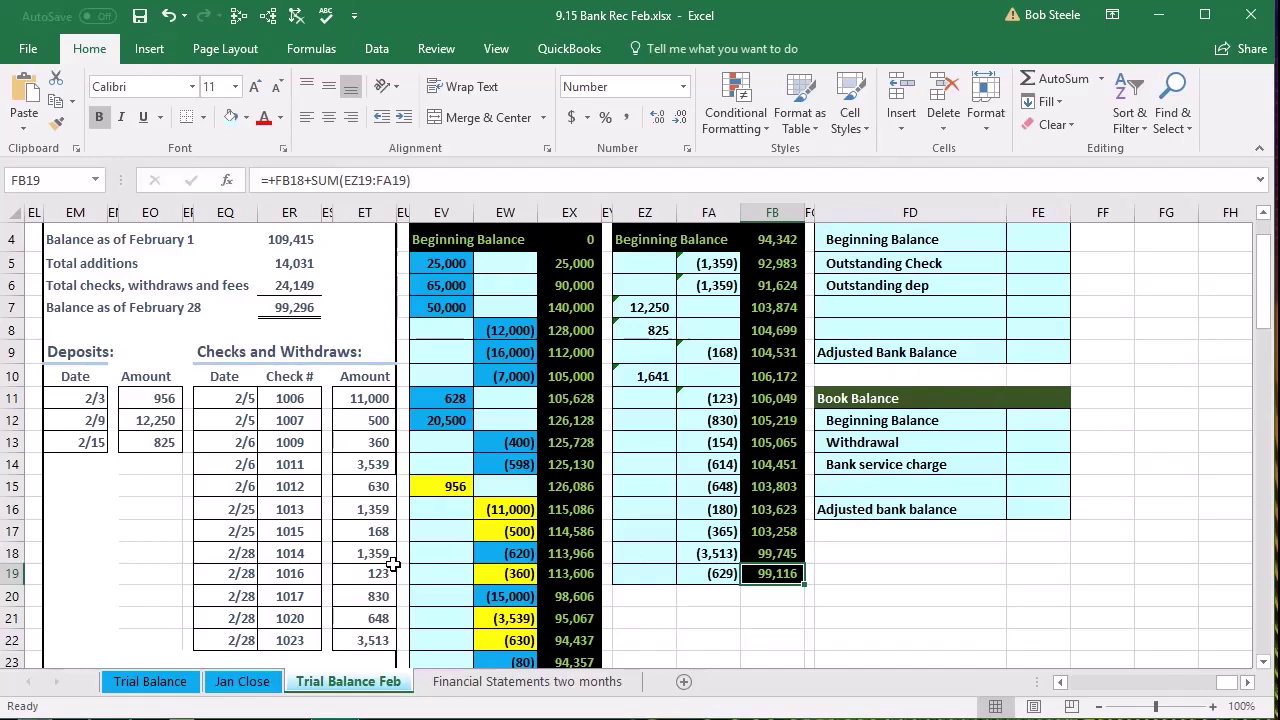
pyautogui.scroll(1, 393, 565)
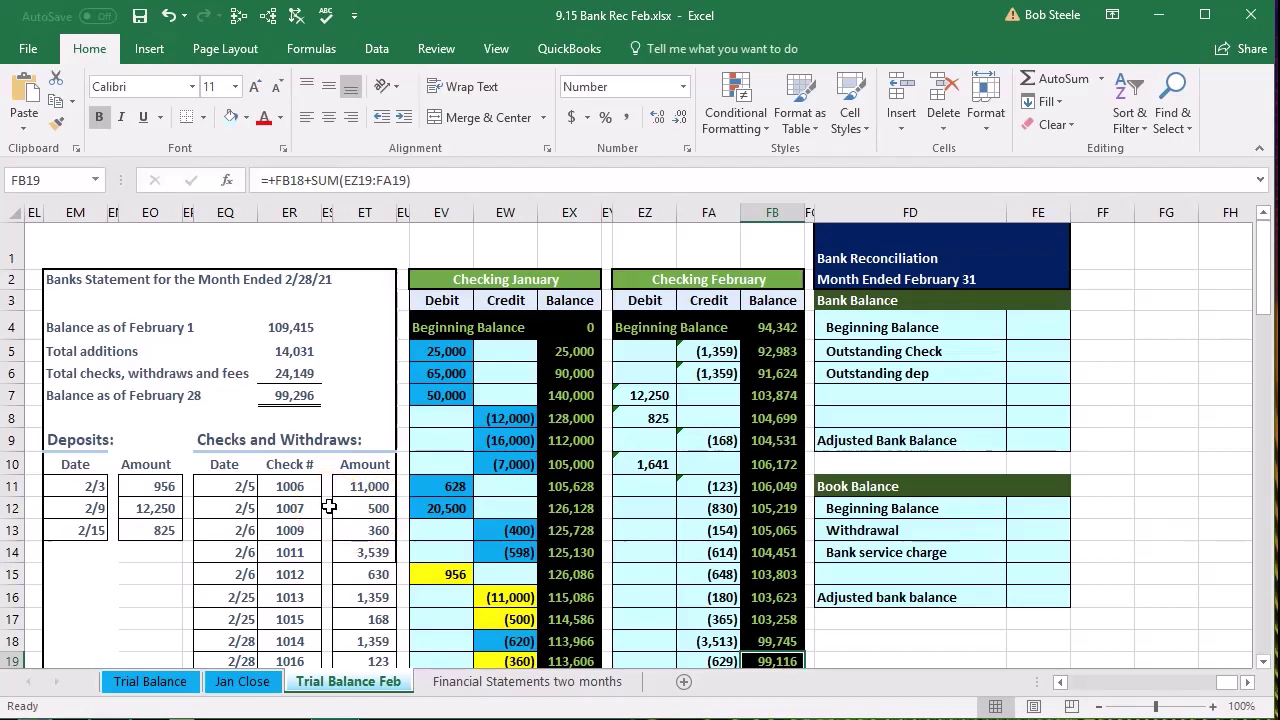
pyautogui.scroll(-2, 329, 507)
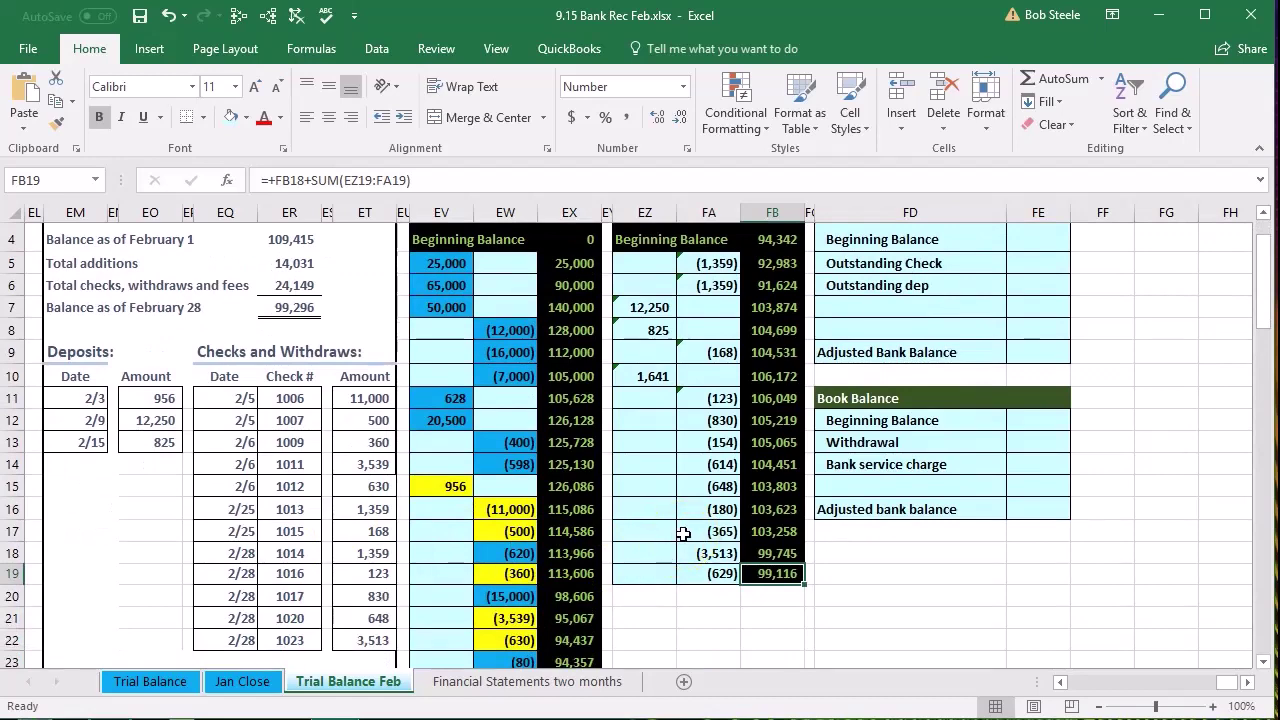
pyautogui.click(336, 537)
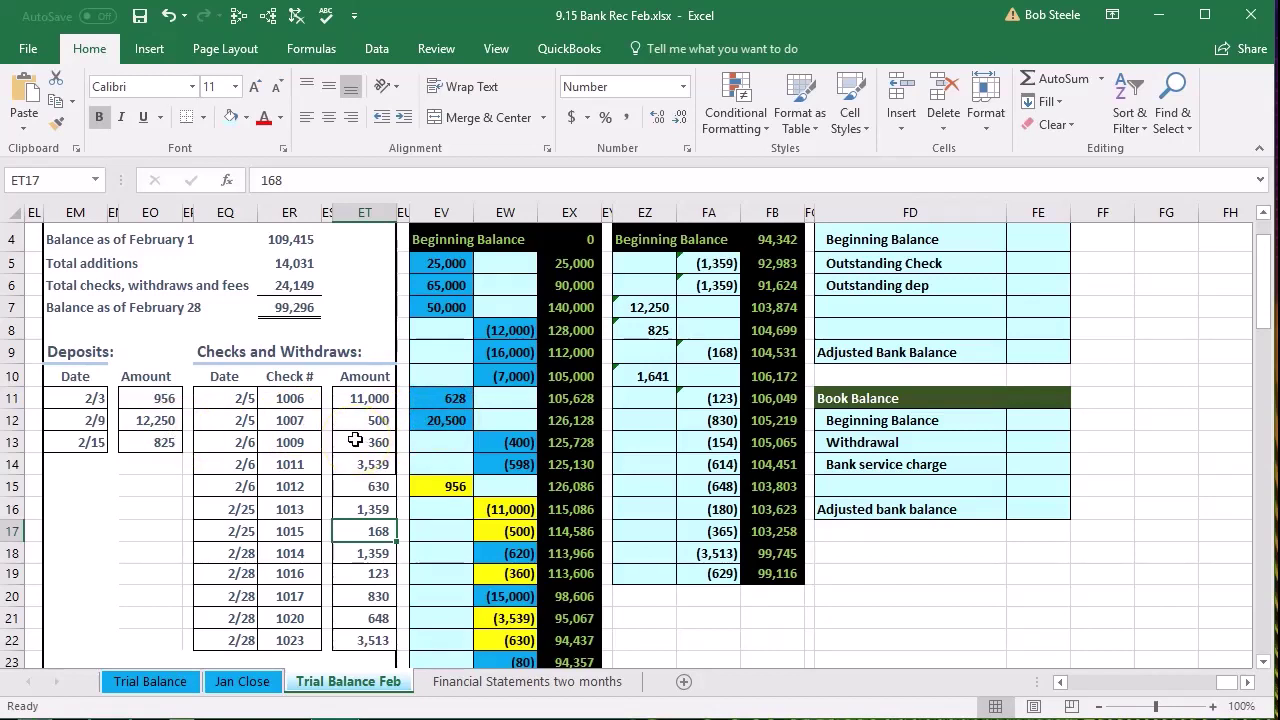
# Enter the statement's February 28 balance, 99,296, as the Beginning Balance under Bank Balance in the bank reconciliation.
pyautogui.scroll(1, 600, 443)
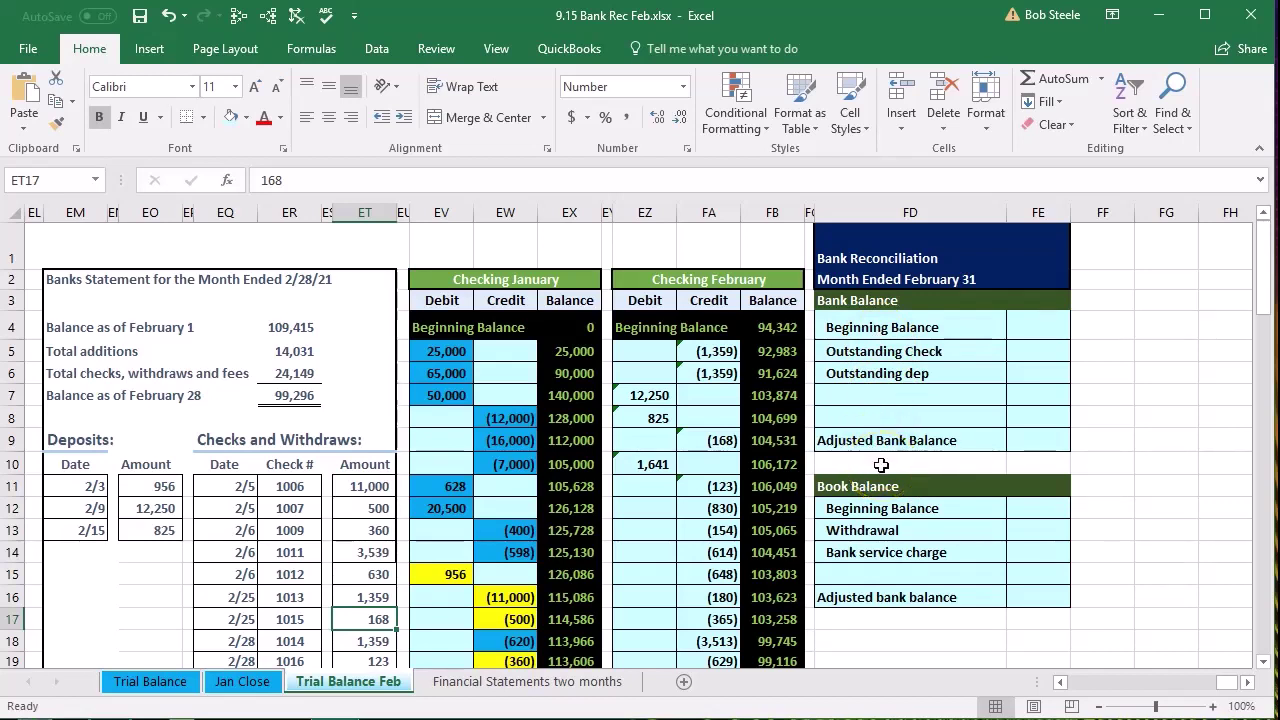
pyautogui.click(1035, 322)
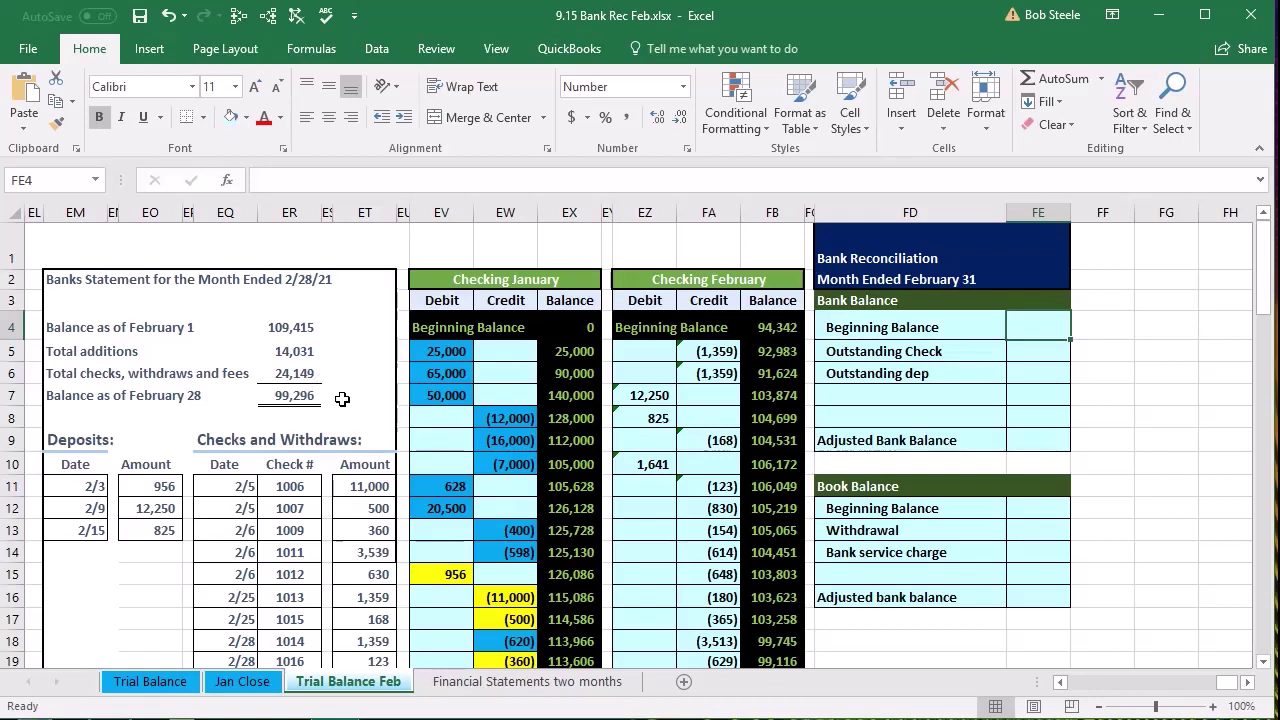
pyautogui.write('99')
pyautogui.write(',296')
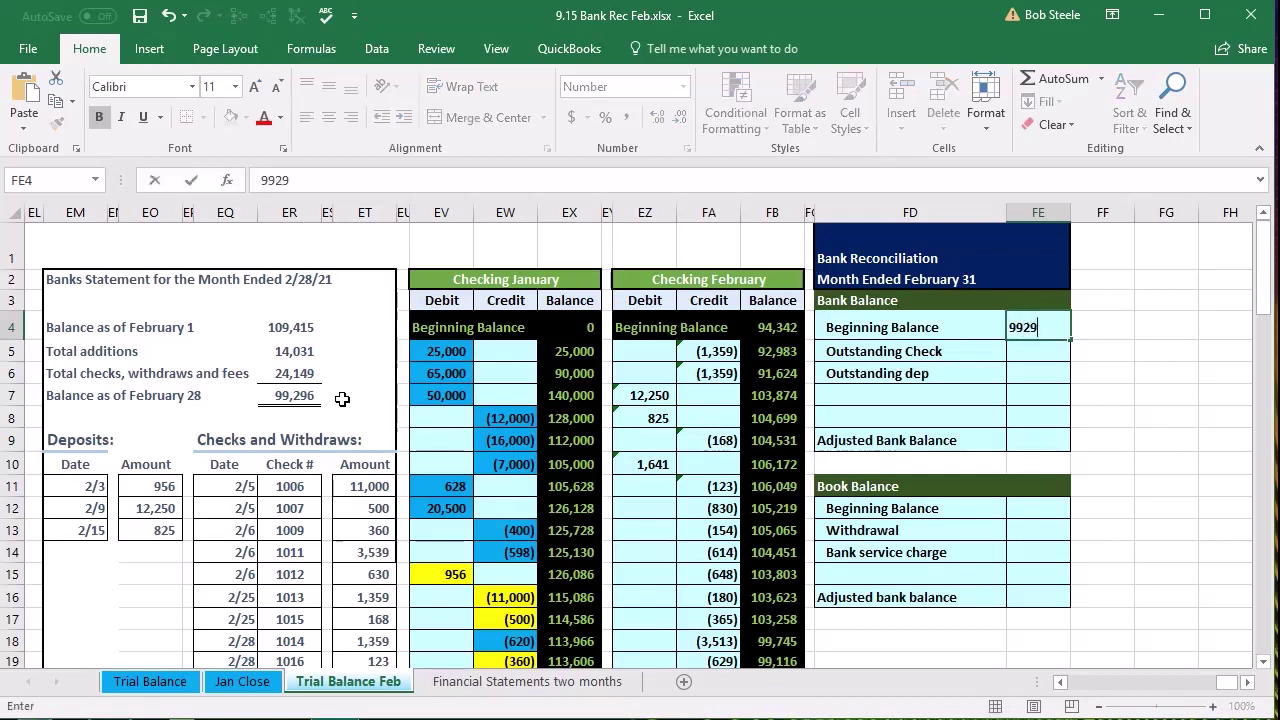
pyautogui.press('Return')
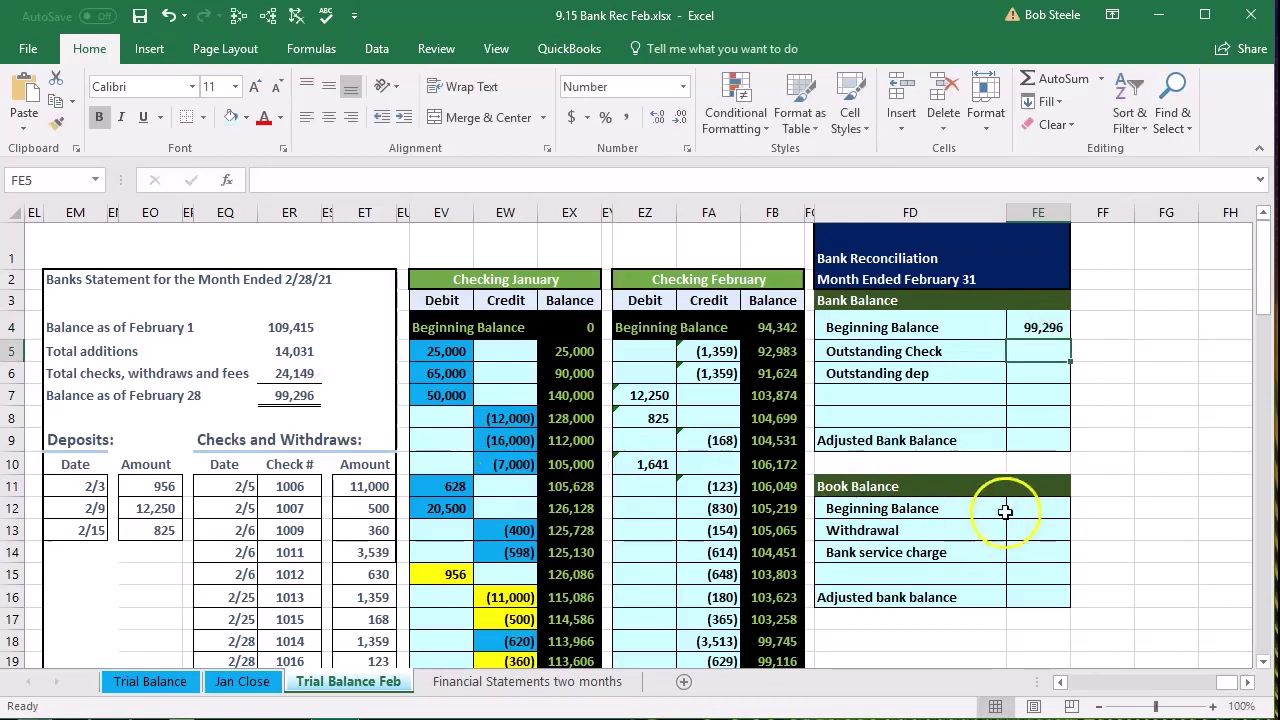
# Enter the ending February checking balance, 99,116, as the Beginning Balance under Book Balance in the reconciliation.
pyautogui.click(1035, 509)
pyautogui.scroll(-2, 900, 537)
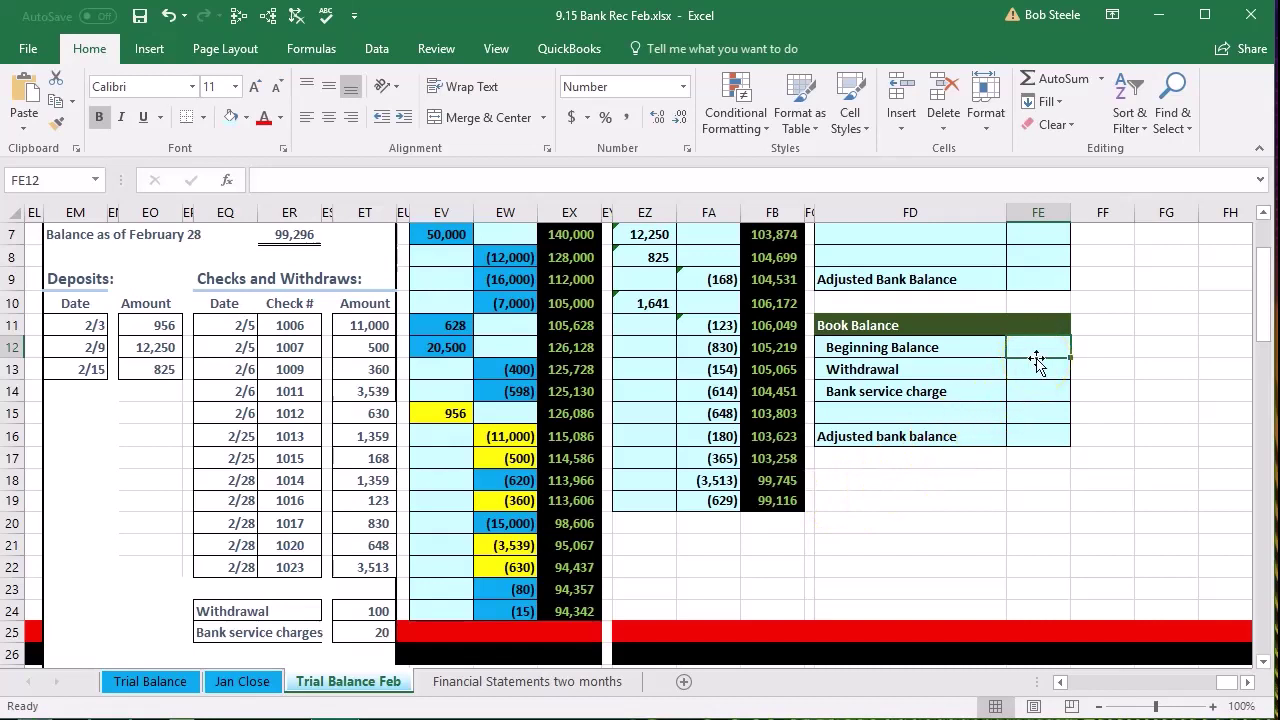
pyautogui.write('99,11')
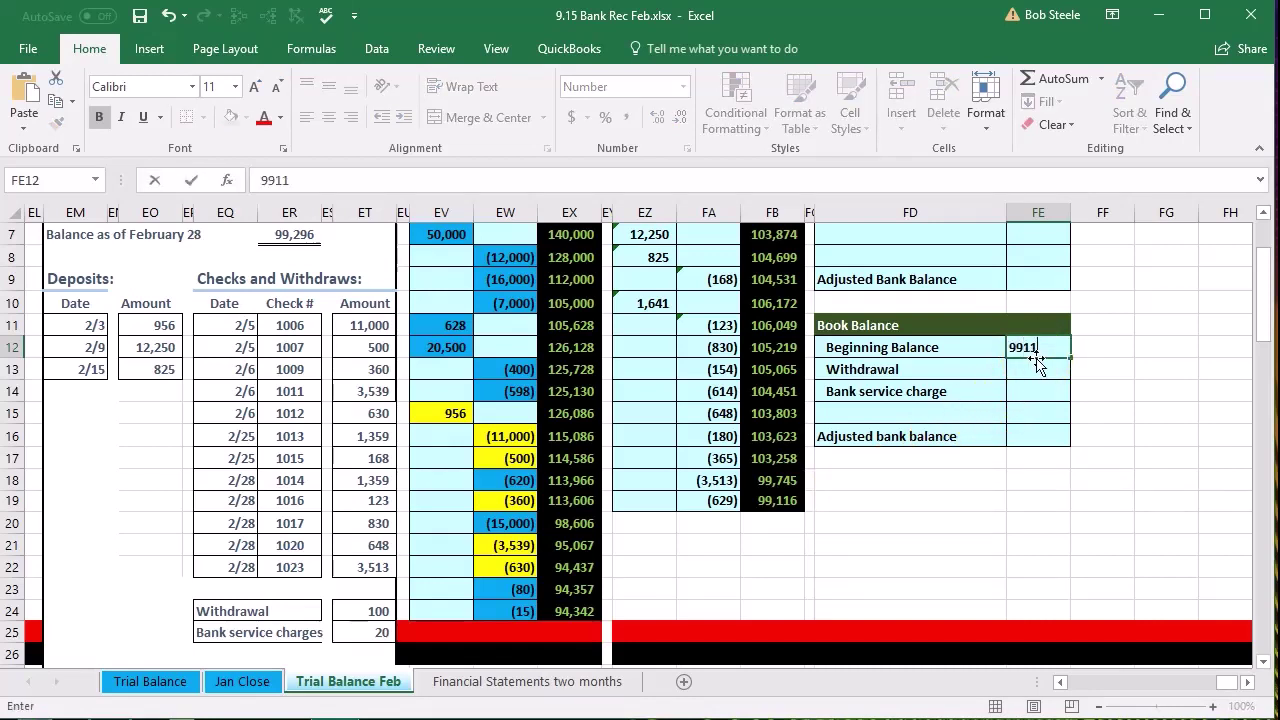
pyautogui.write('6')
pyautogui.press('Return')
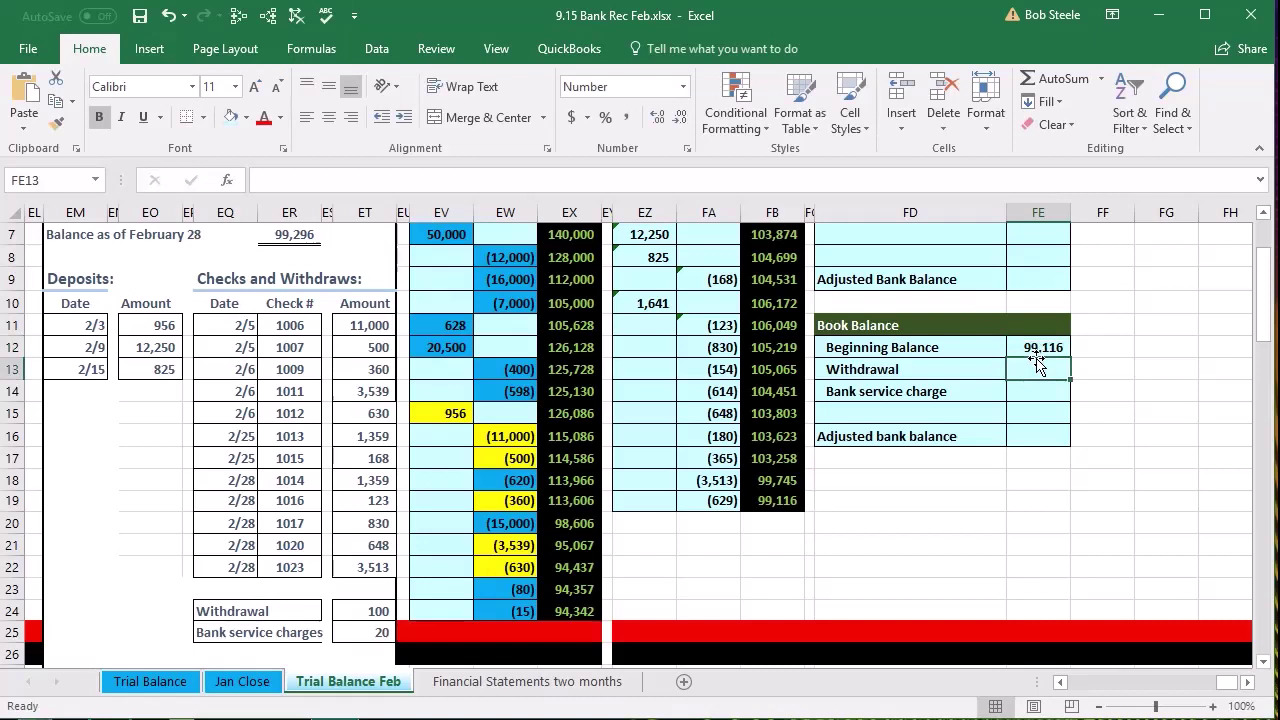
pyautogui.scroll(1, 1035, 362)
pyautogui.click(1034, 350)
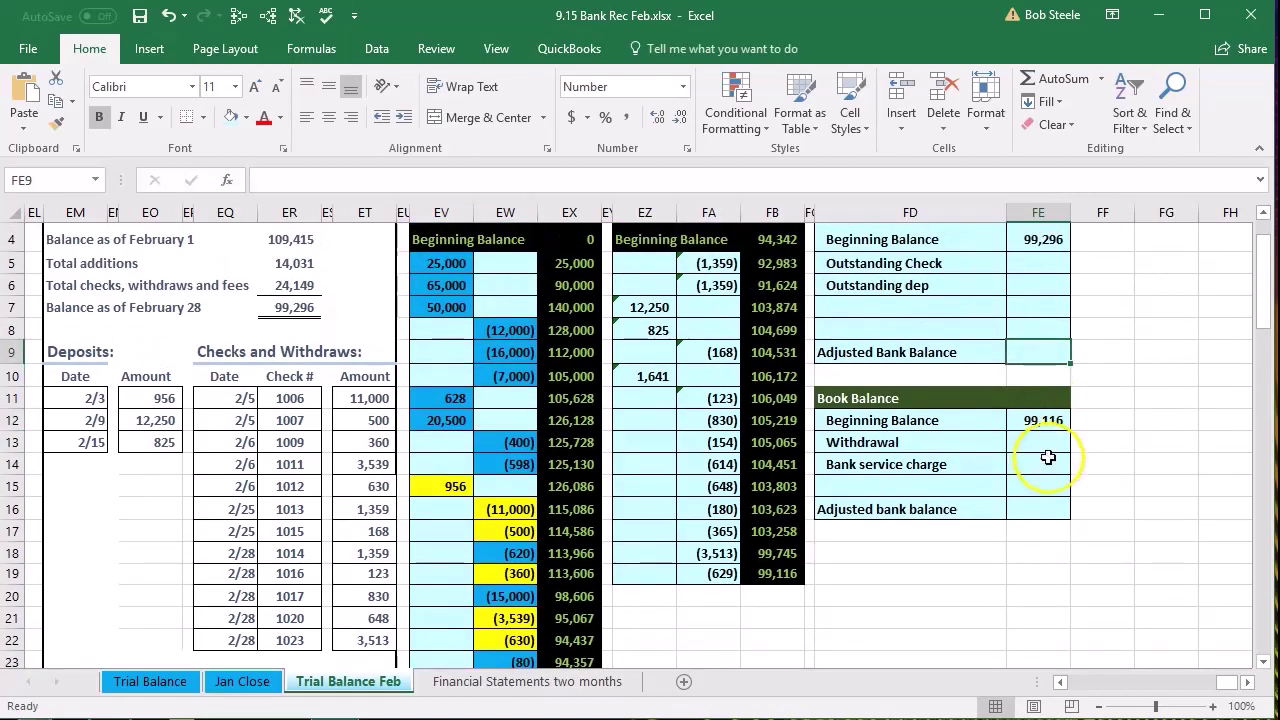
pyautogui.click(1037, 508)
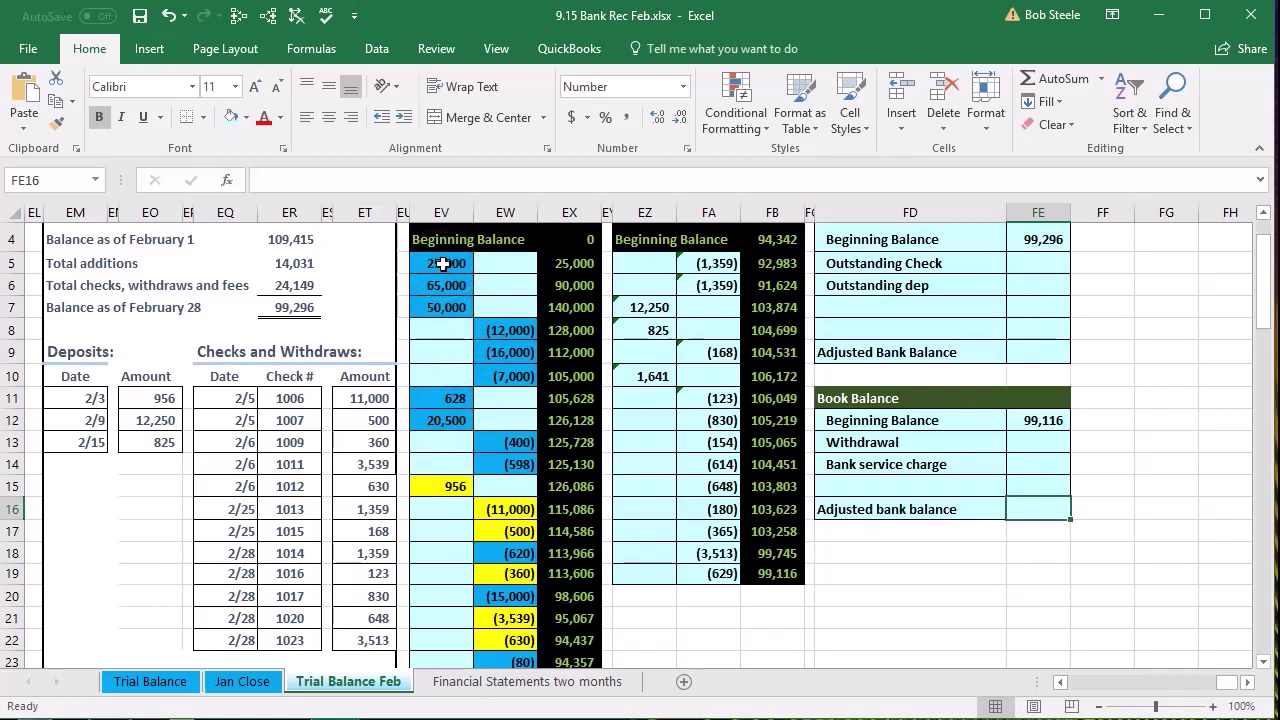
# Check the sum of the blue-marked Checking January transactions against the statement's balance as of February 1.
pyautogui.click(294, 239)
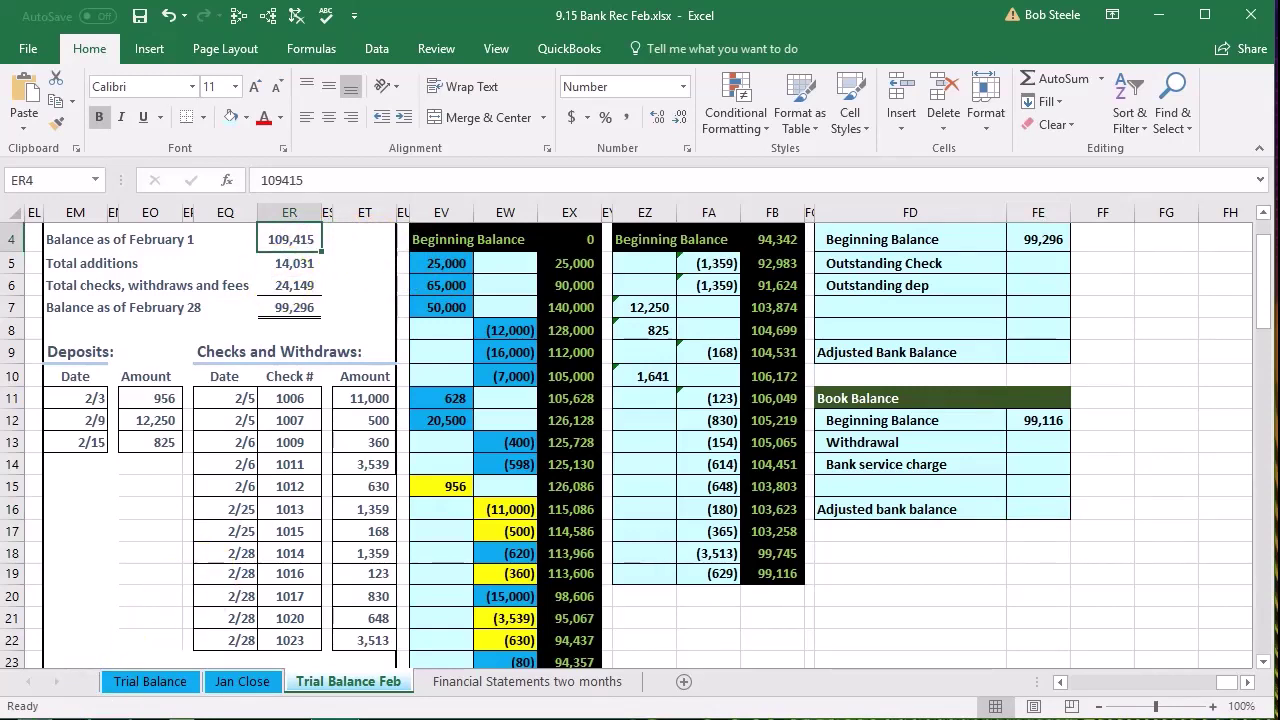
pyautogui.click(445, 307)
pyautogui.moveTo(442, 263); pyautogui.dragTo(493, 455)
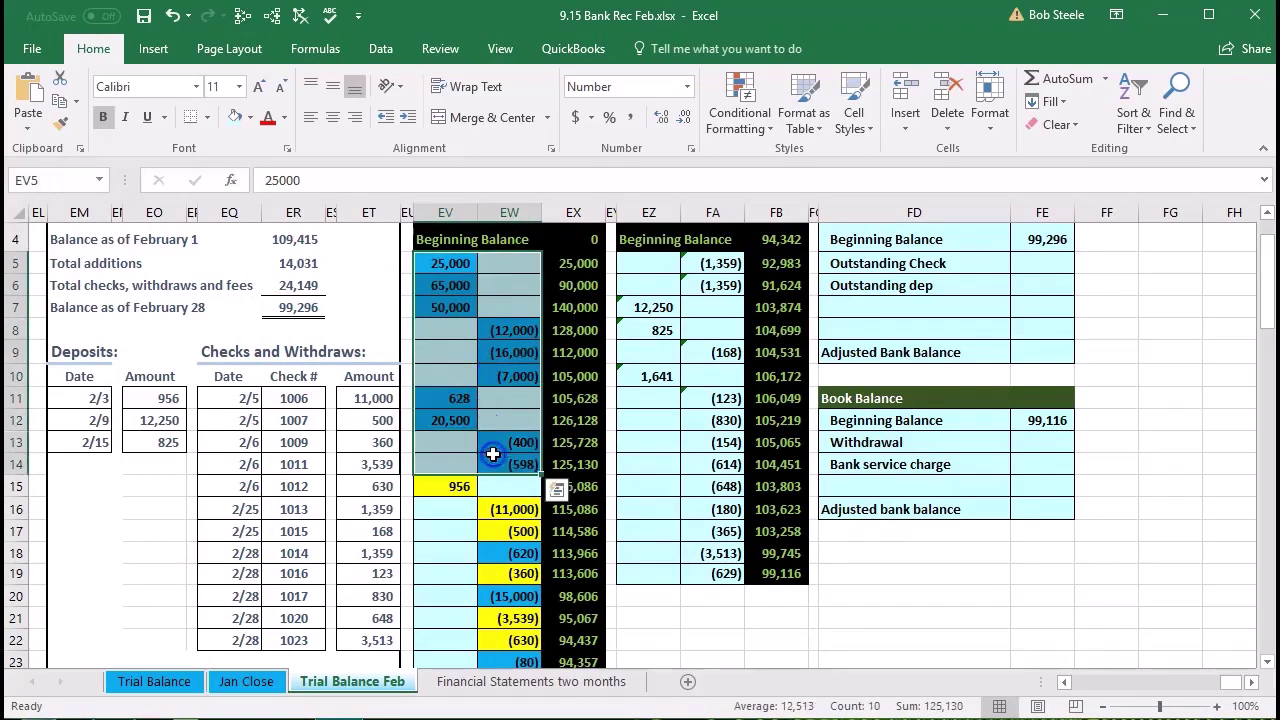
pyautogui.click(517, 555)
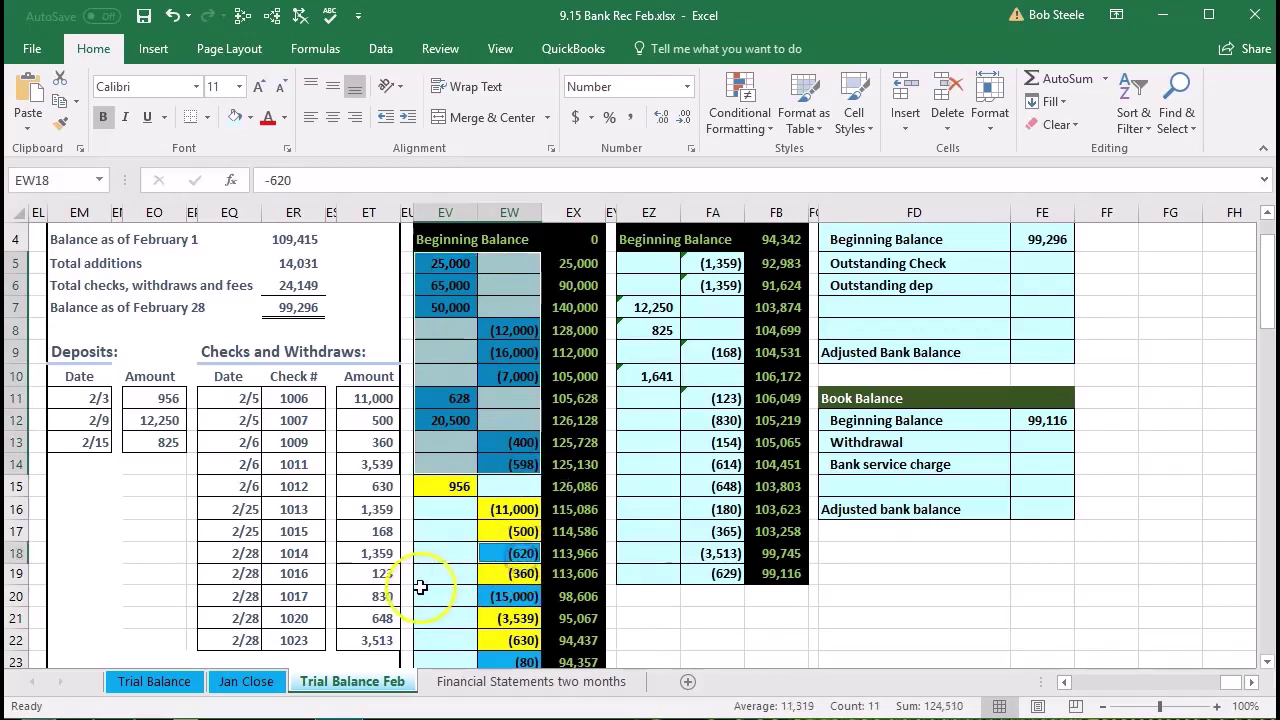
pyautogui.scroll(-1, 494, 540)
pyautogui.keyDown('ctrl'); pyautogui.click(510, 523); pyautogui.keyUp('ctrl')
pyautogui.keyDown('ctrl'); pyautogui.click(515, 589); pyautogui.keyUp('ctrl')
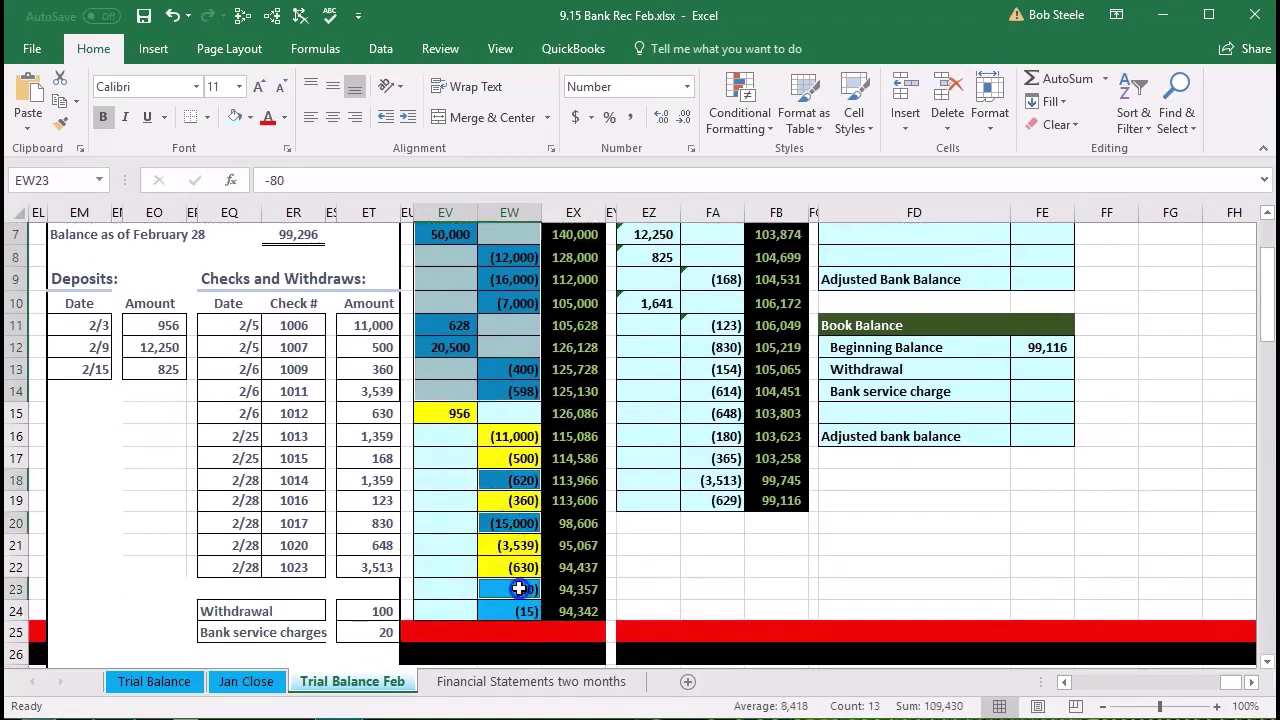
pyautogui.keyDown('ctrl'); pyautogui.click(518, 610); pyautogui.keyUp('ctrl')
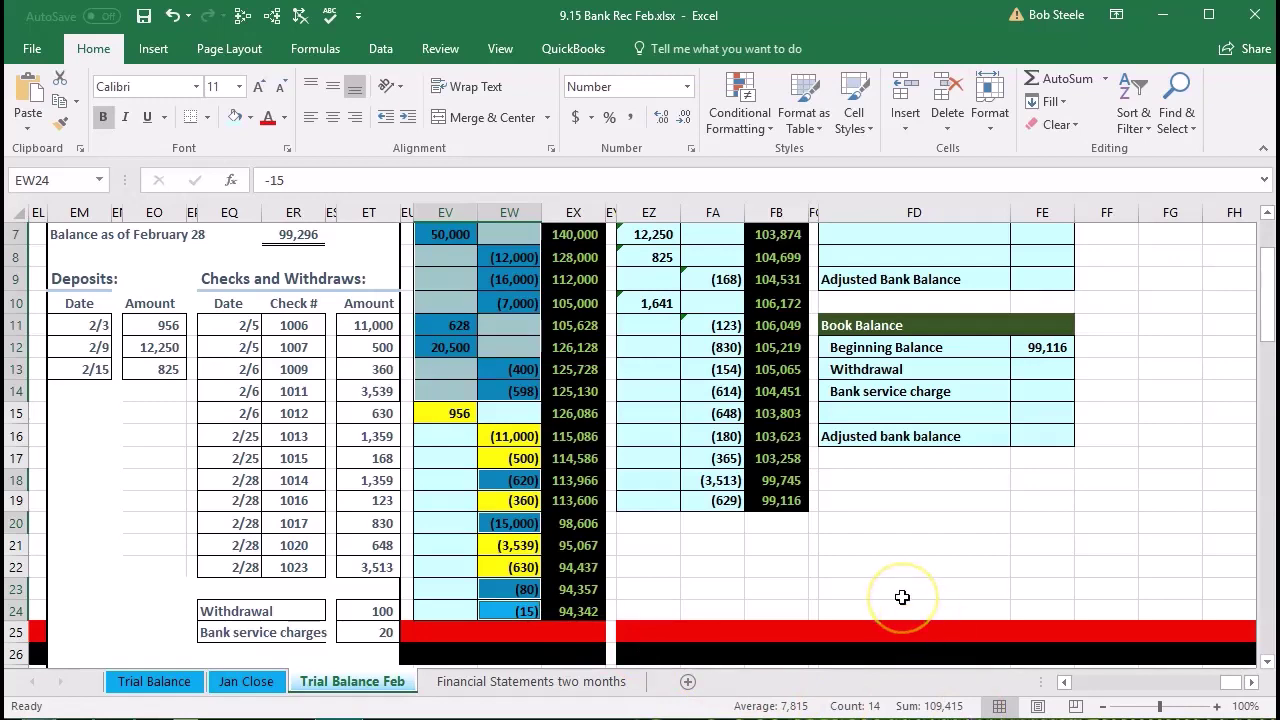
pyautogui.scroll(1, 902, 597)
pyautogui.scroll(1, 902, 597)
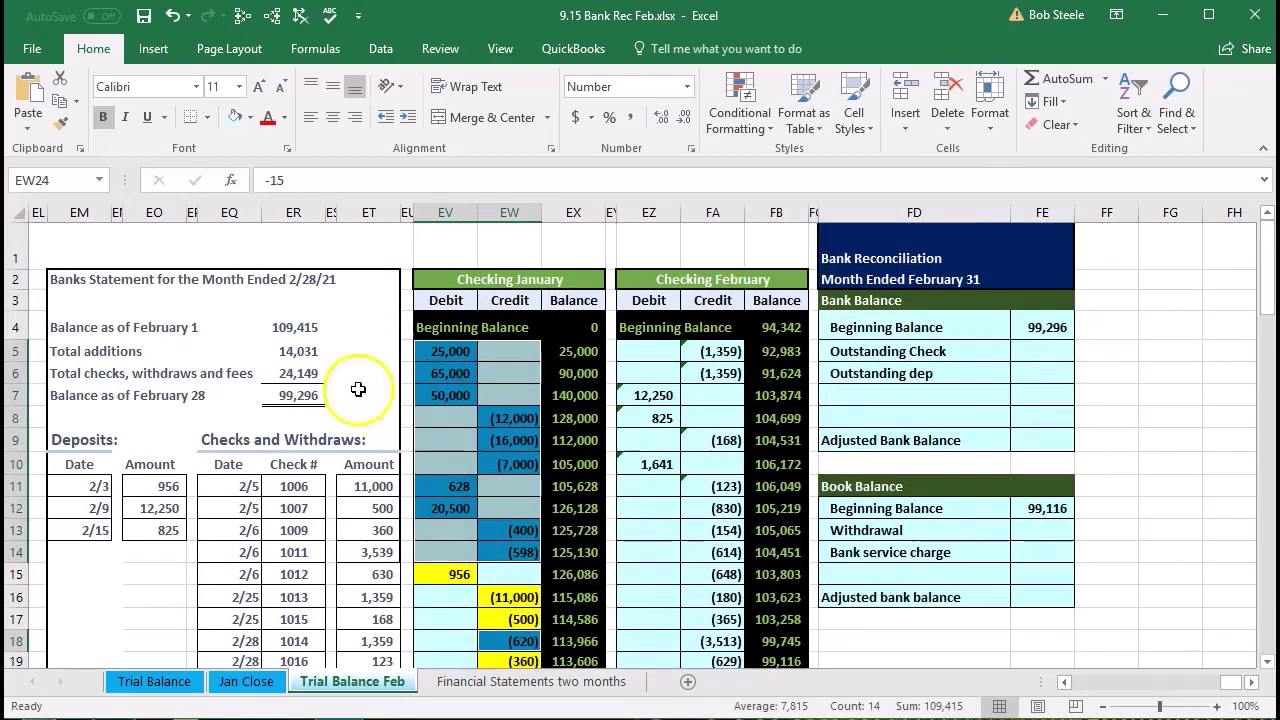
pyautogui.click(303, 327)
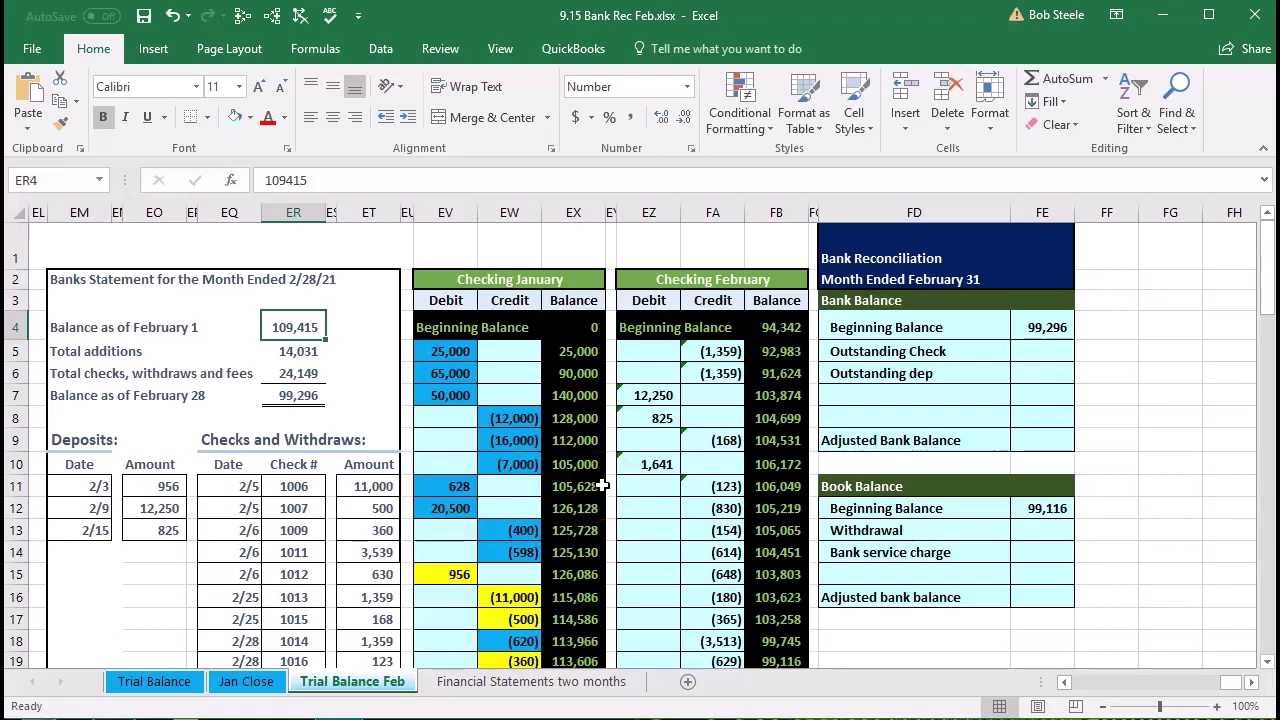
# Fill the 2/3 deposit of 956 with light green on the bank statement and in the Checking January debit column.
pyautogui.click(463, 575)
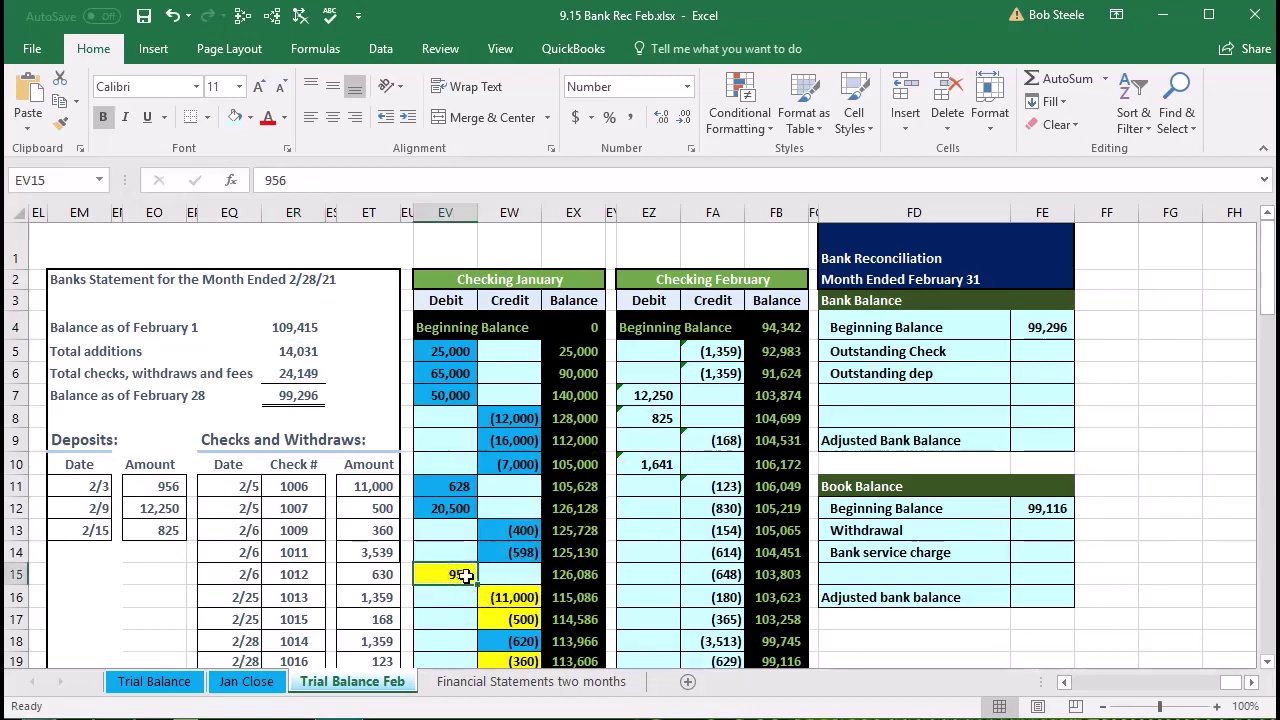
pyautogui.click(700, 552)
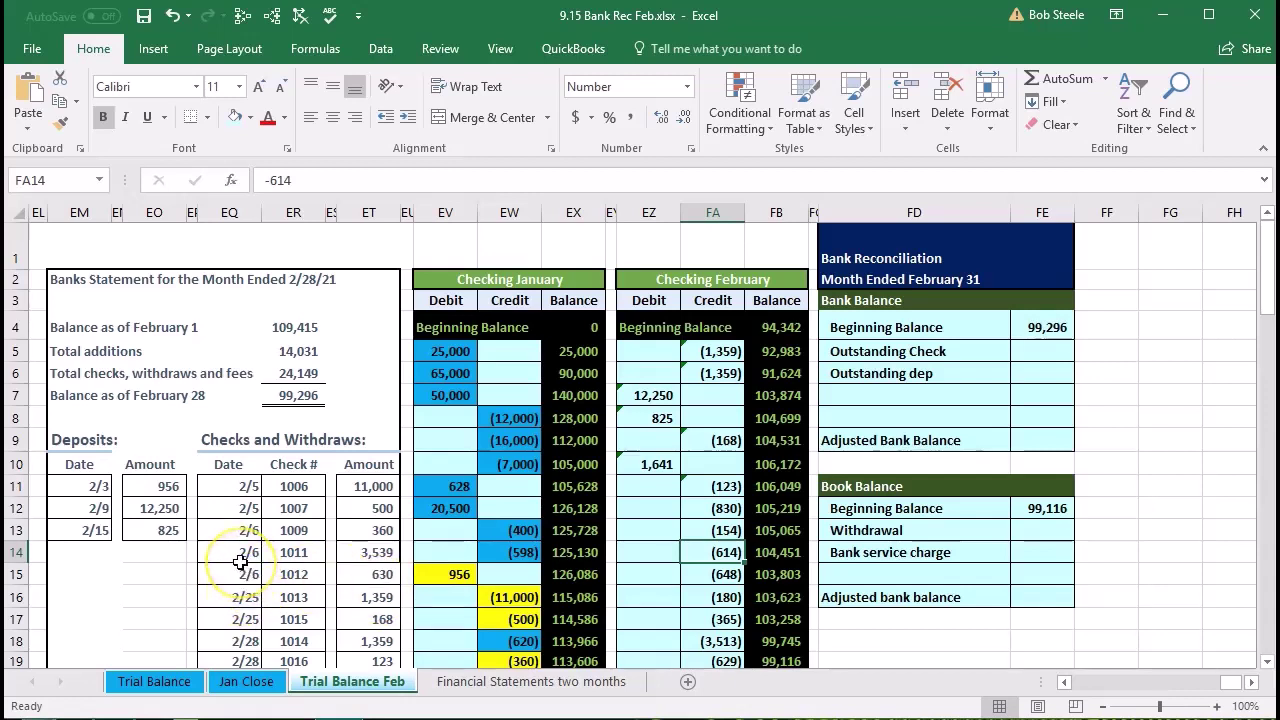
pyautogui.click(160, 487)
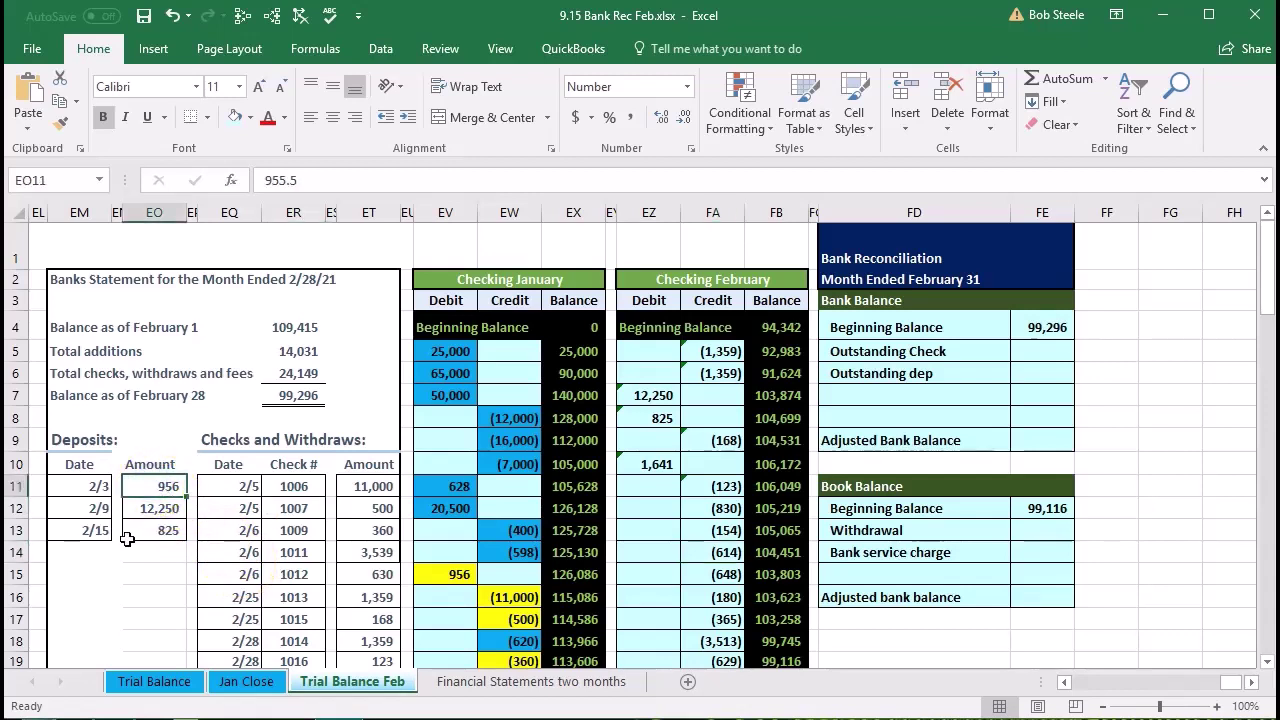
pyautogui.click(84, 487)
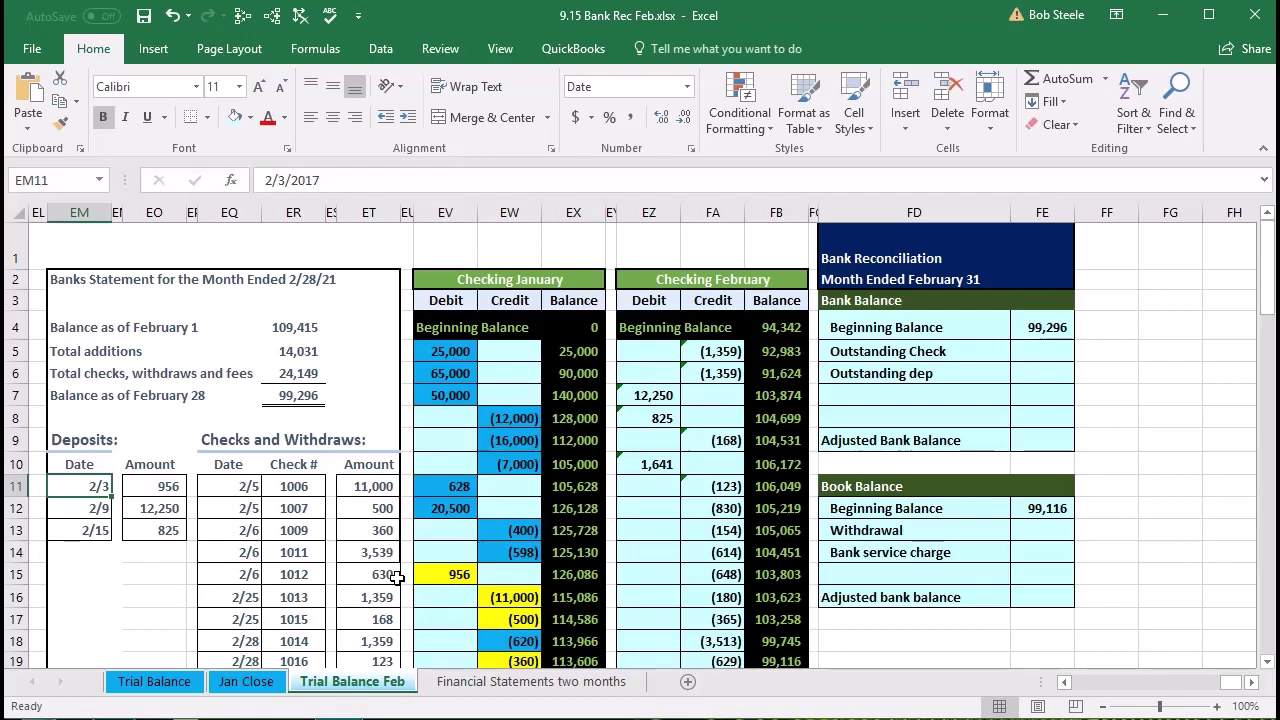
pyautogui.click(142, 486)
pyautogui.rightClick(142, 486)
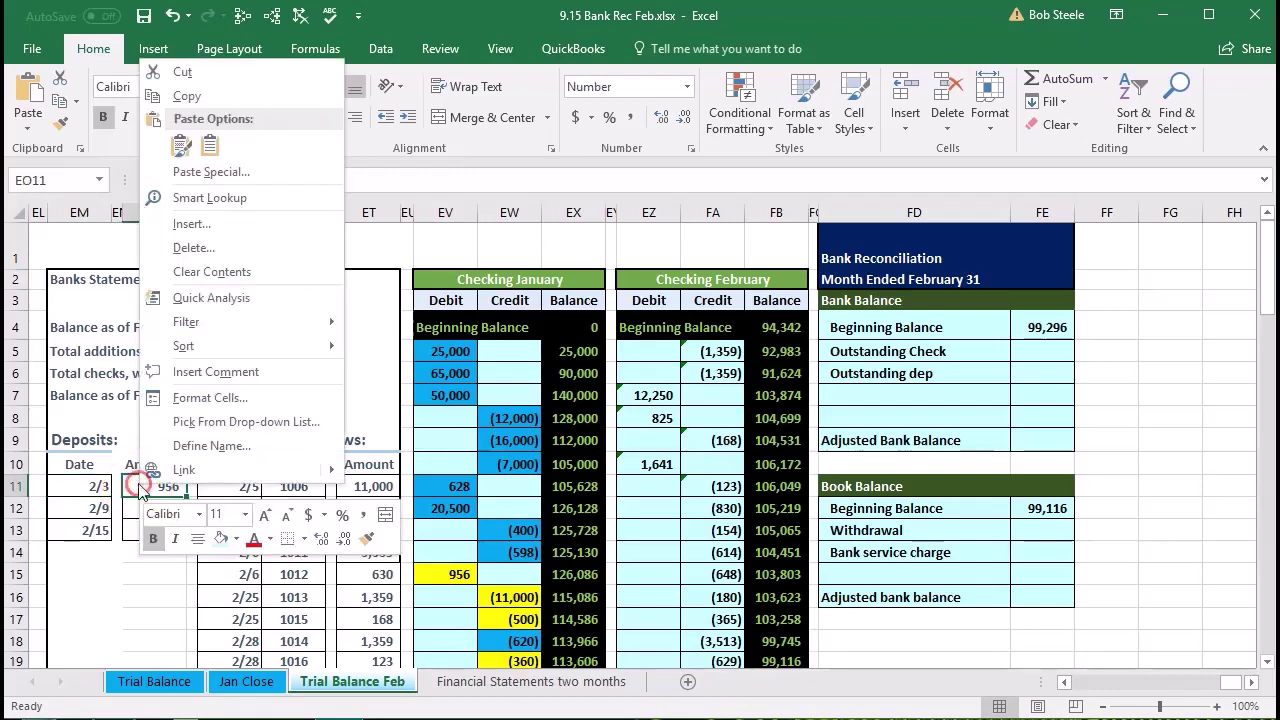
pyautogui.click(236, 539)
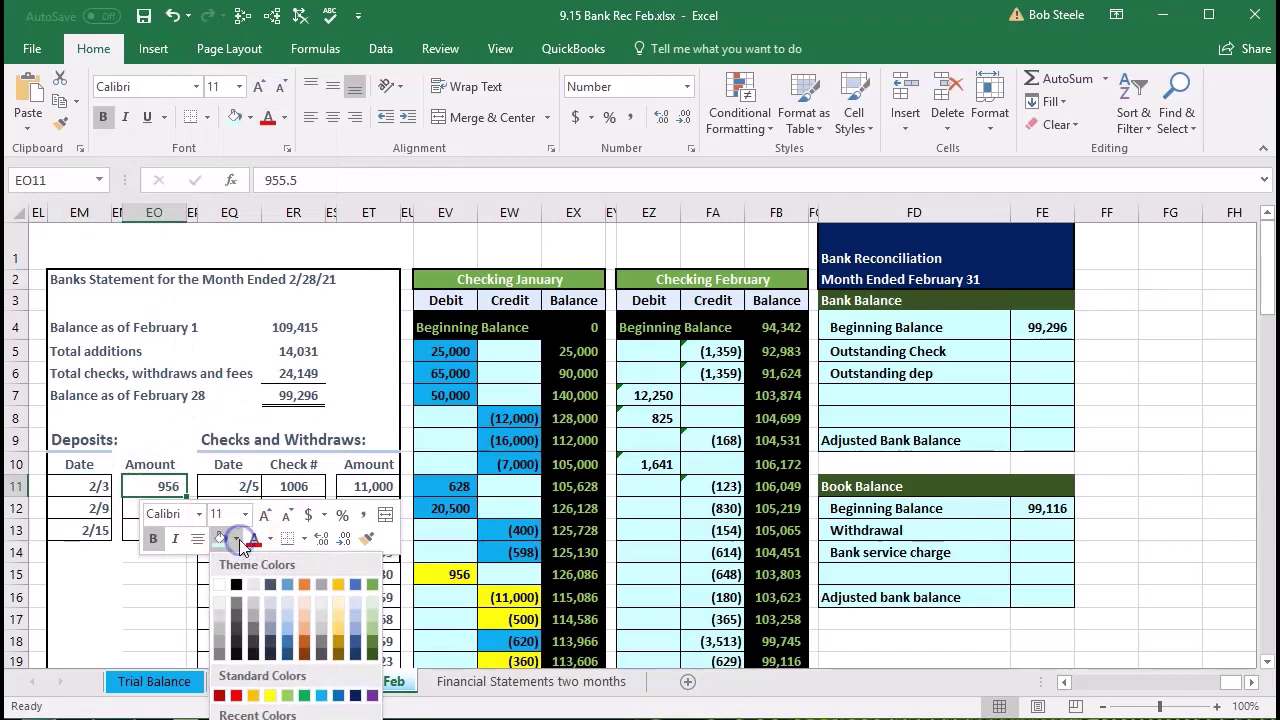
pyautogui.click(287, 697)
pyautogui.rightClick(452, 574)
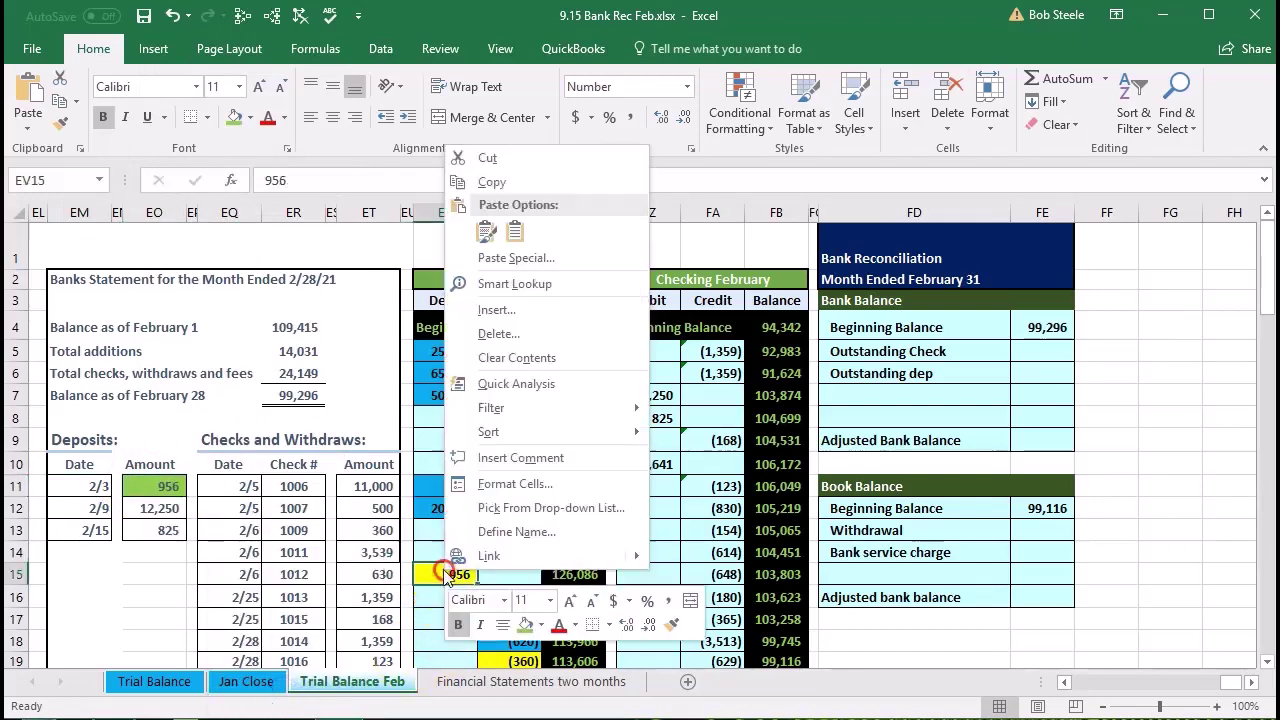
pyautogui.click(520, 622)
# Fill the 2/9 deposit of 12,250 with the same green on the bank statement and in the Checking February debit column.
pyautogui.click(157, 506)
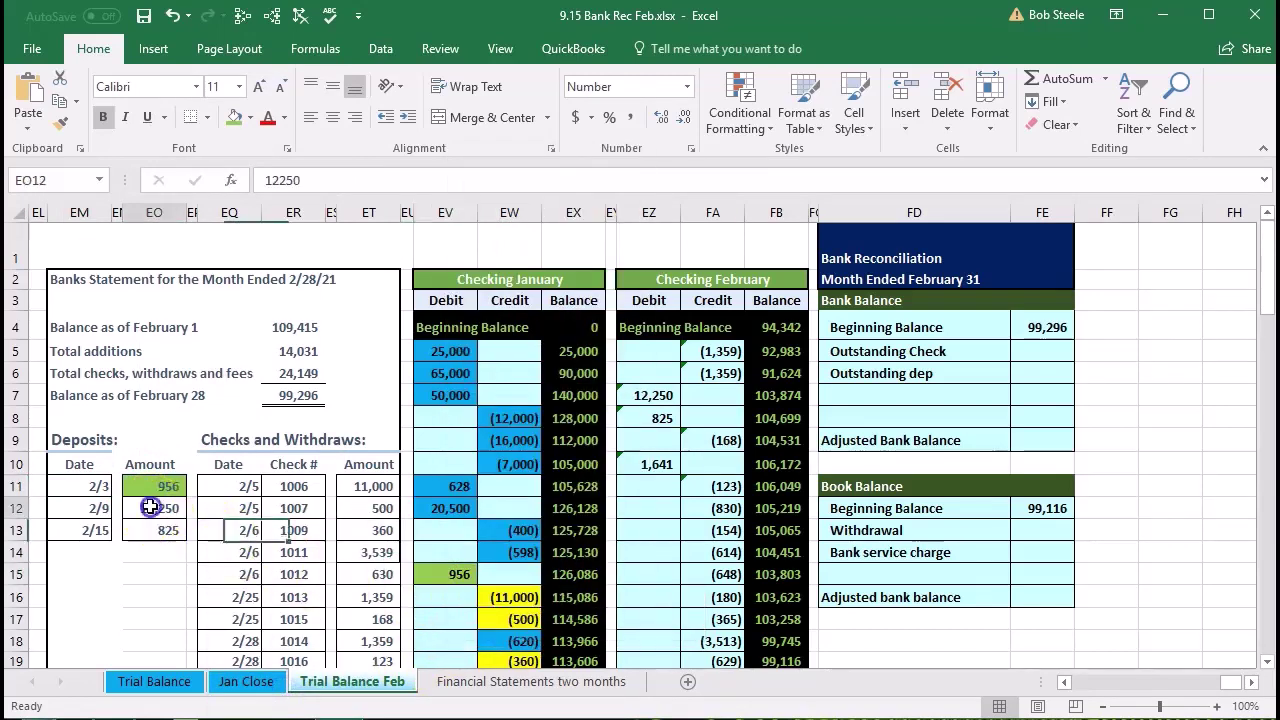
pyautogui.scroll(-2, 360, 500)
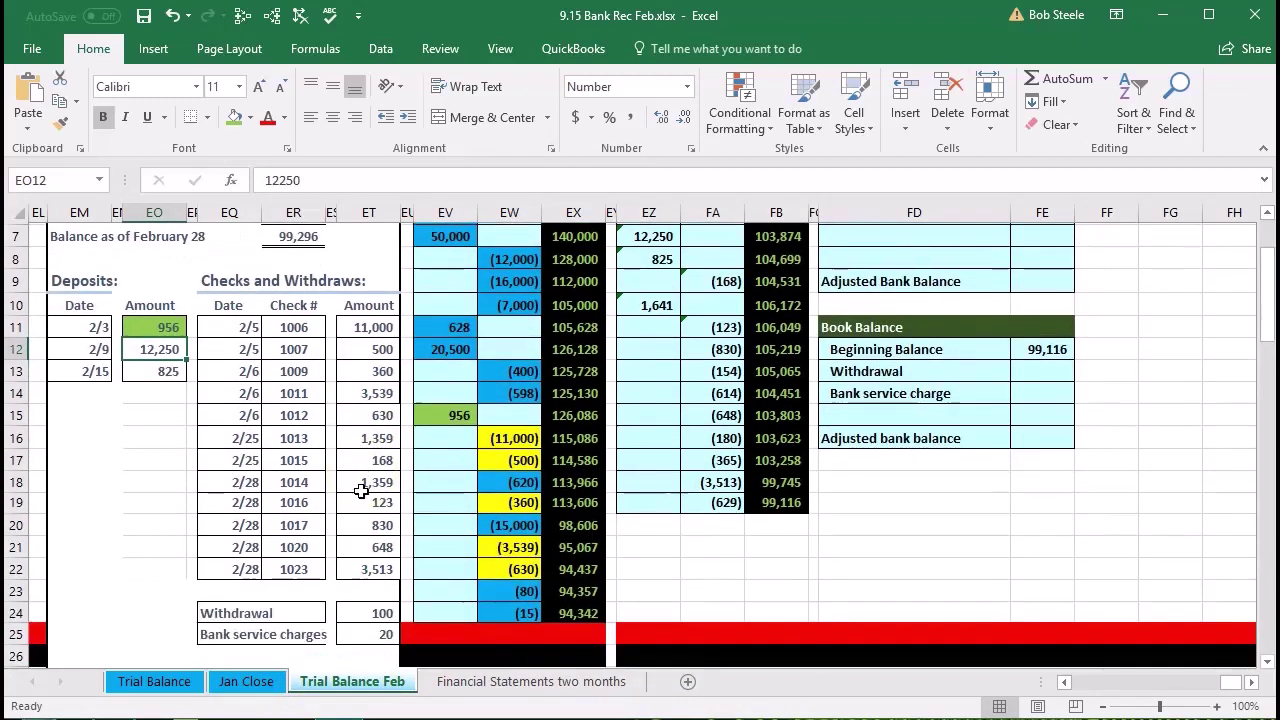
pyautogui.scroll(2, 361, 490)
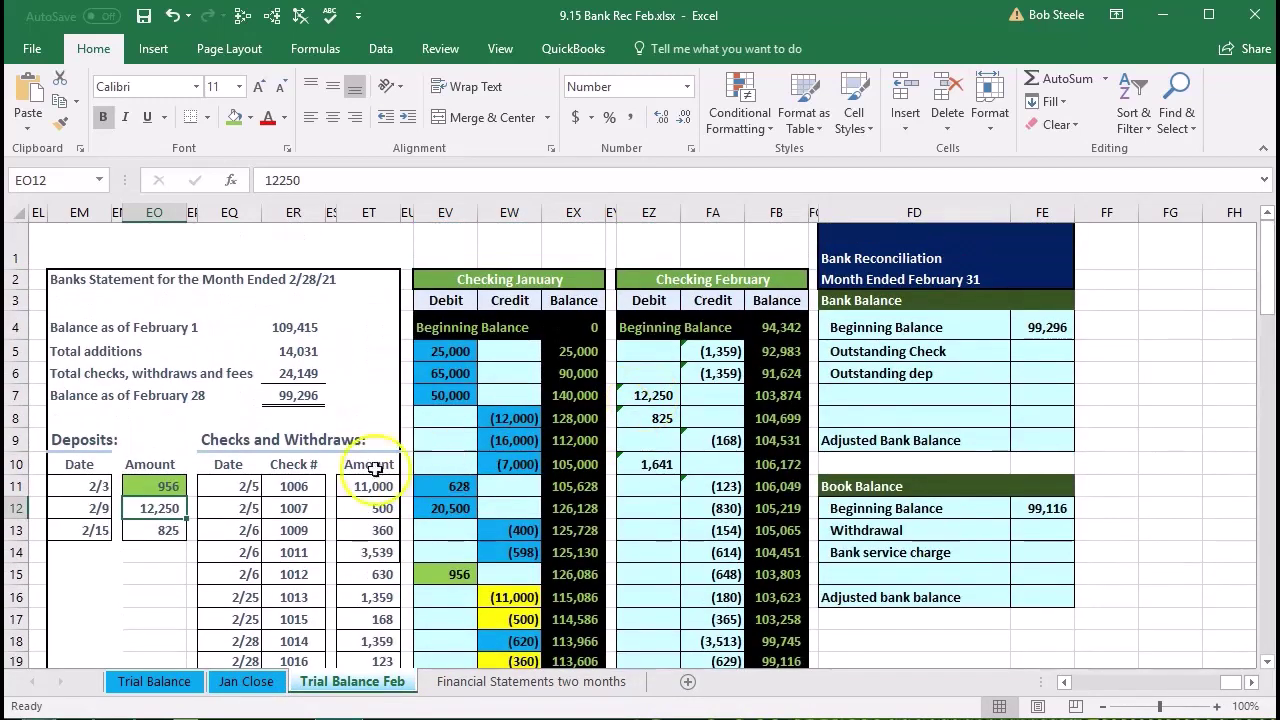
pyautogui.rightClick(168, 512)
pyautogui.press('Escape')
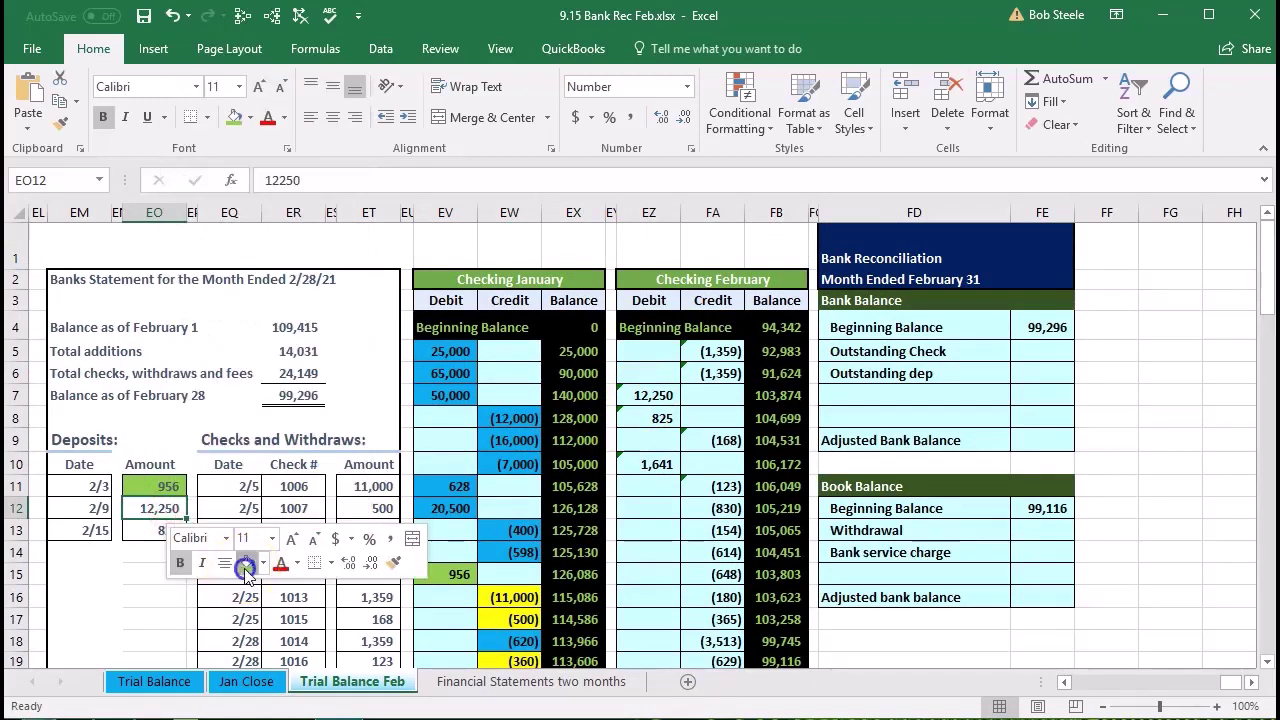
pyautogui.click(654, 393)
pyautogui.rightClick(654, 393)
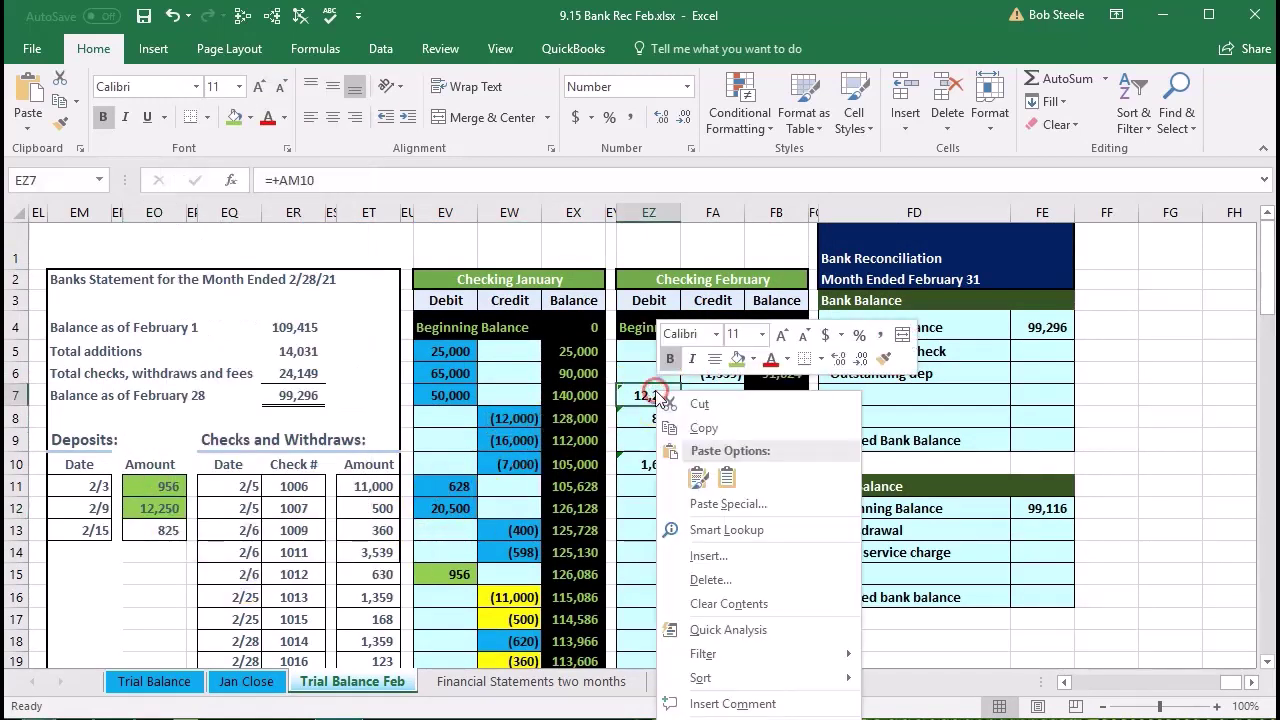
pyautogui.click(737, 359)
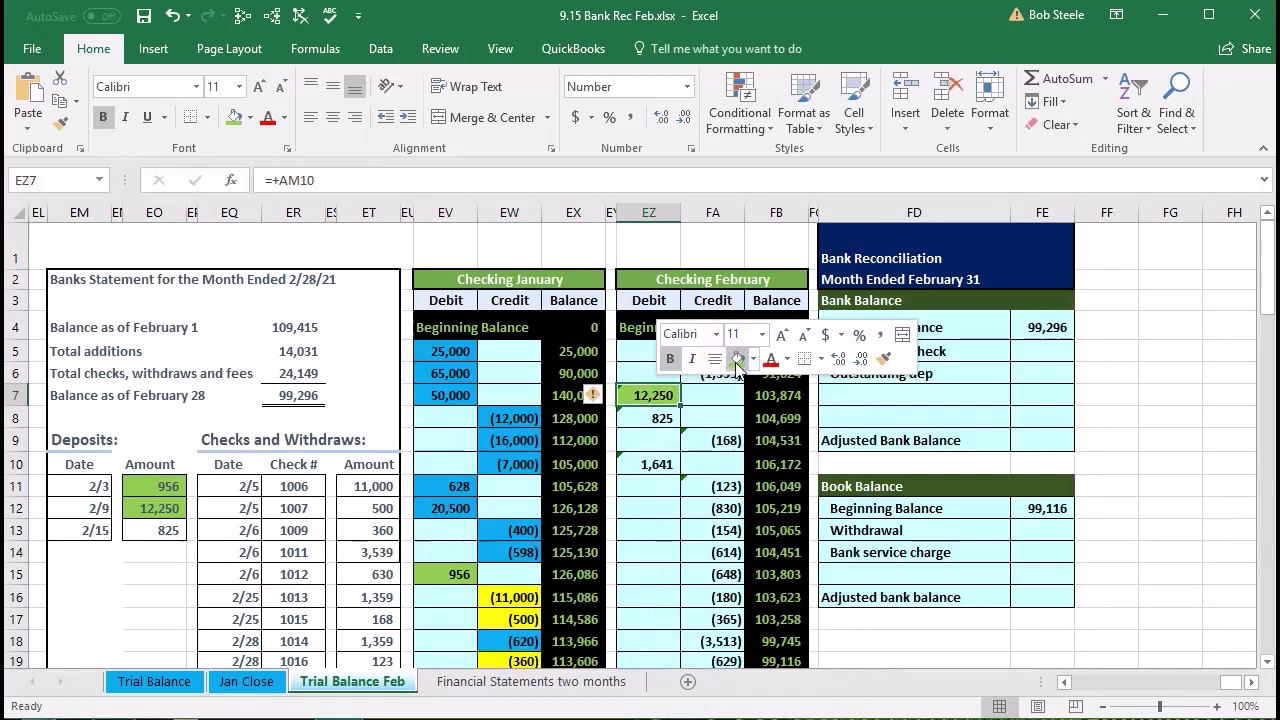
# Fill the 2/15 deposit of 825 with light green on the bank statement and in the Checking February debit column.
pyautogui.click(167, 530)
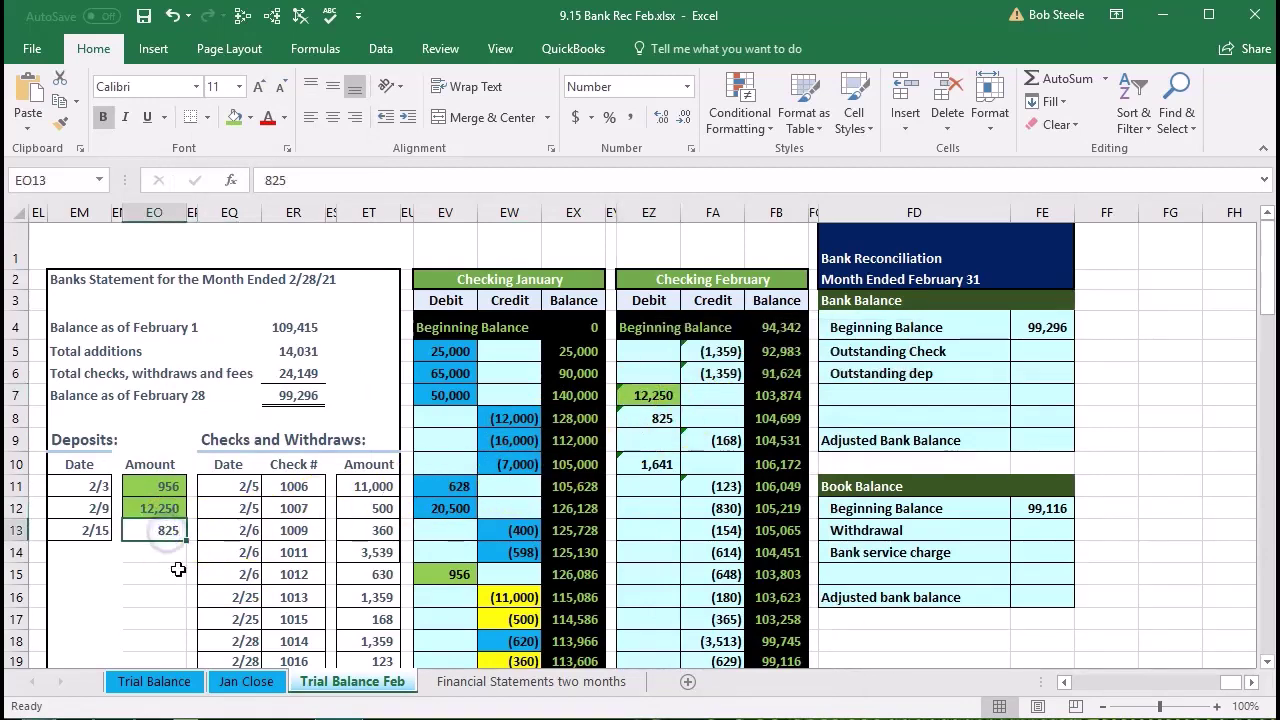
pyautogui.rightClick(159, 532)
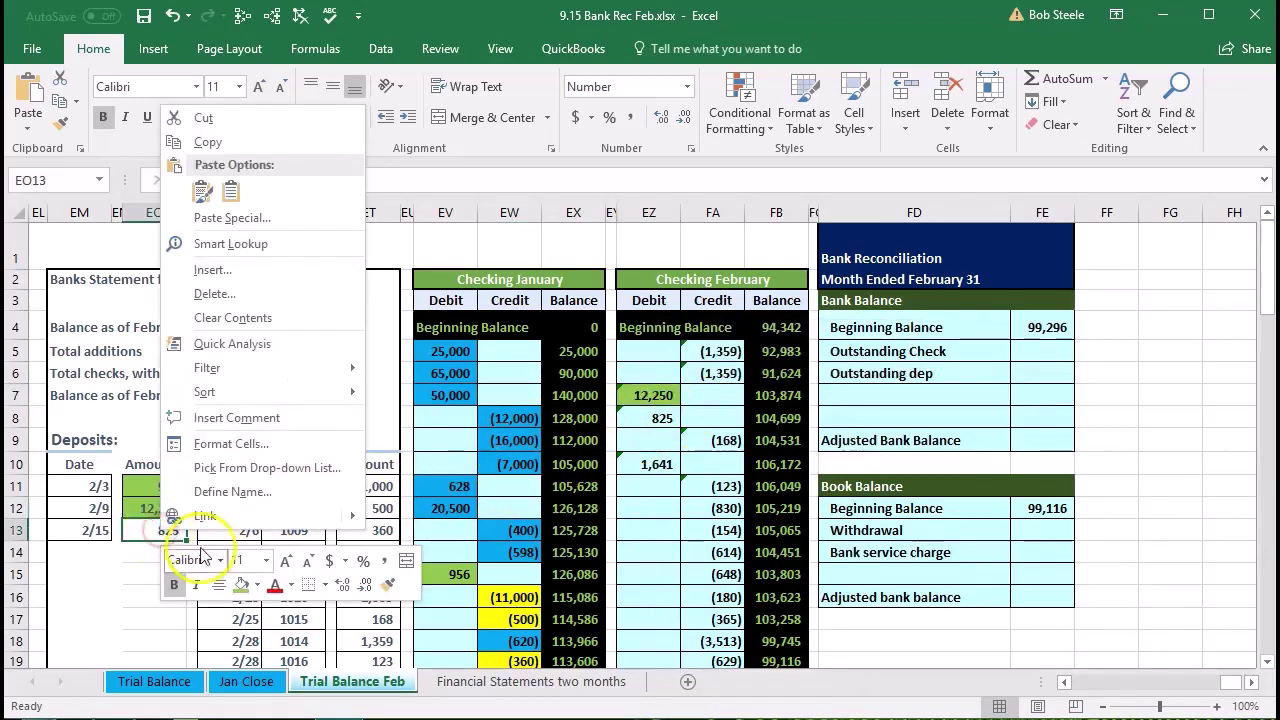
pyautogui.click(242, 585)
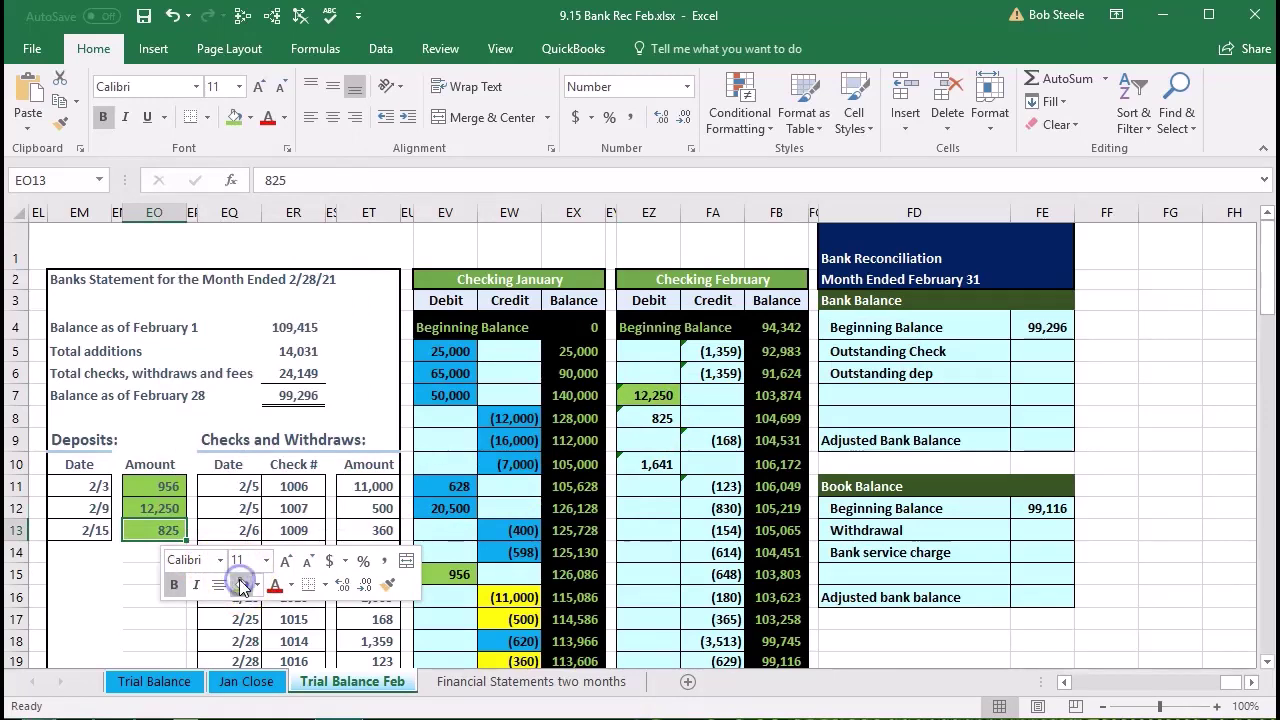
pyautogui.click(657, 414)
pyautogui.rightClick(657, 414)
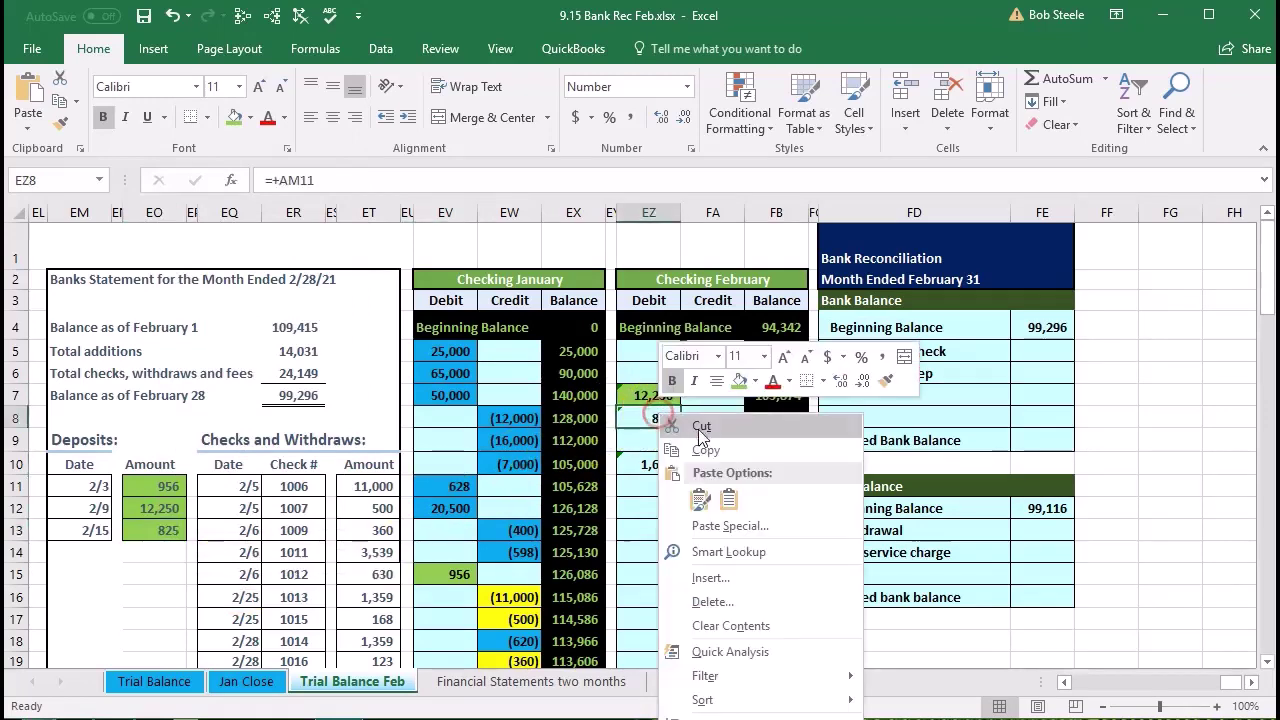
pyautogui.click(738, 381)
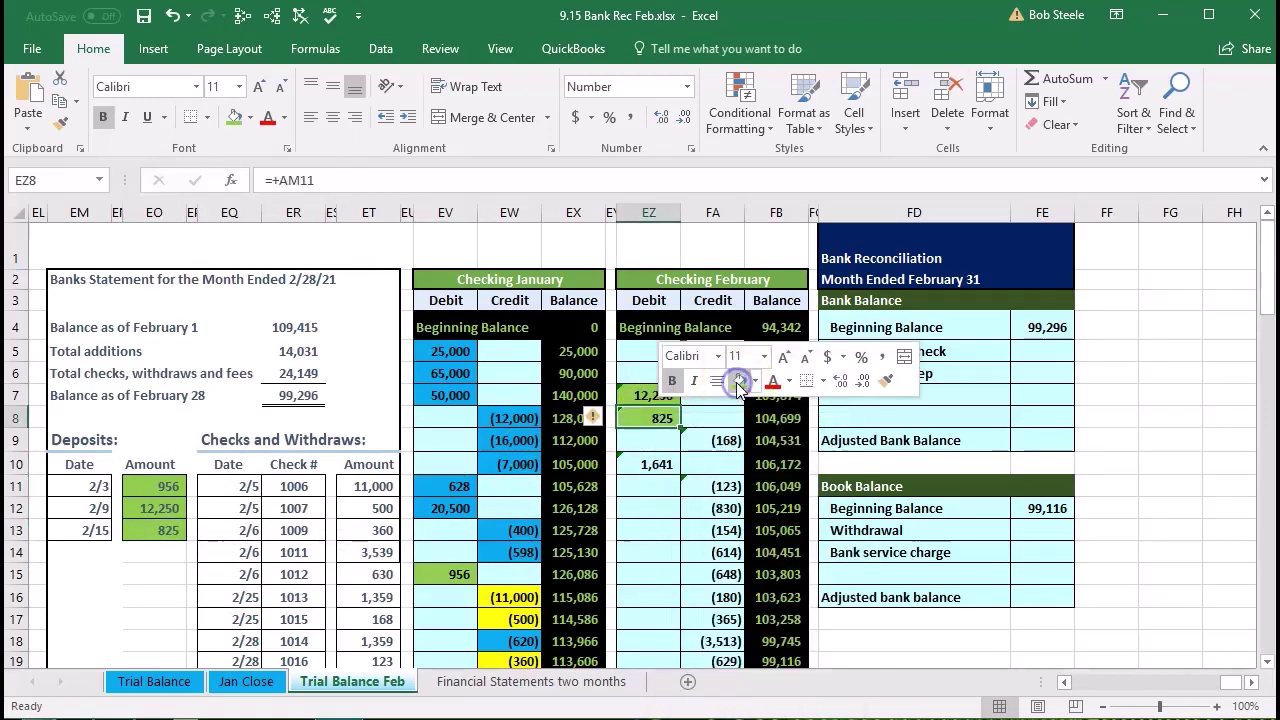
pyautogui.click(433, 523)
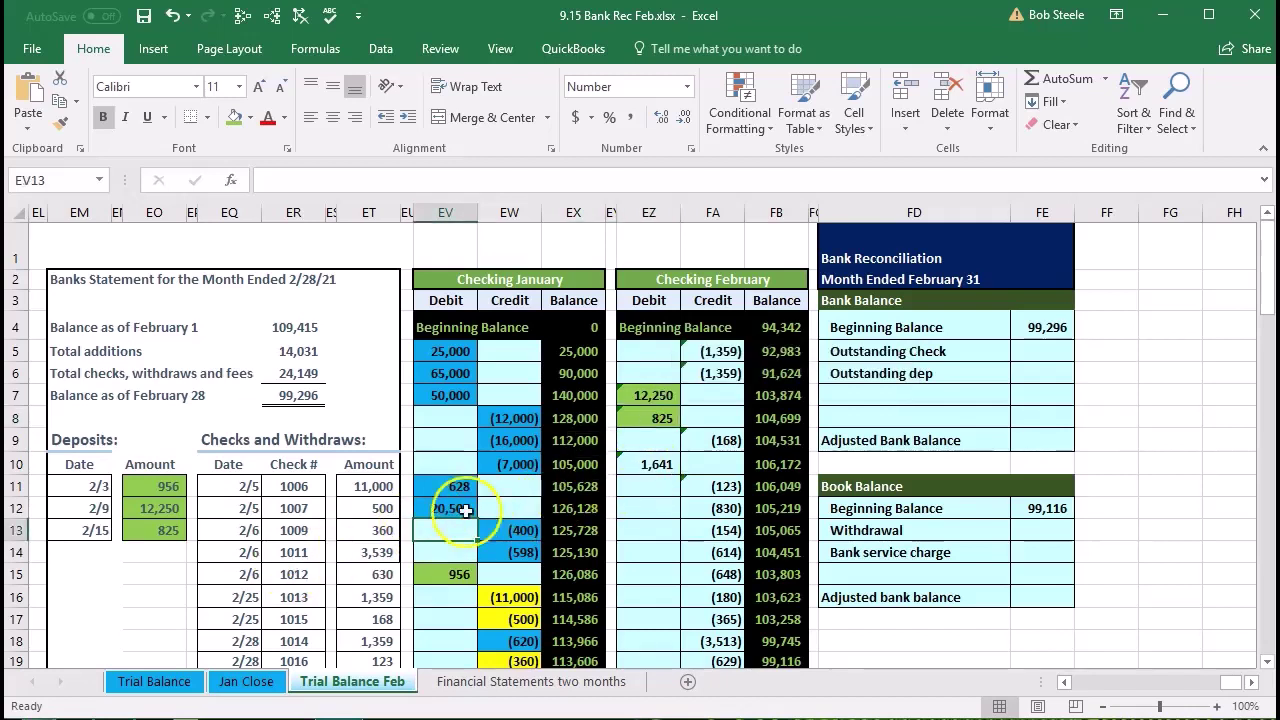
pyautogui.click(630, 466)
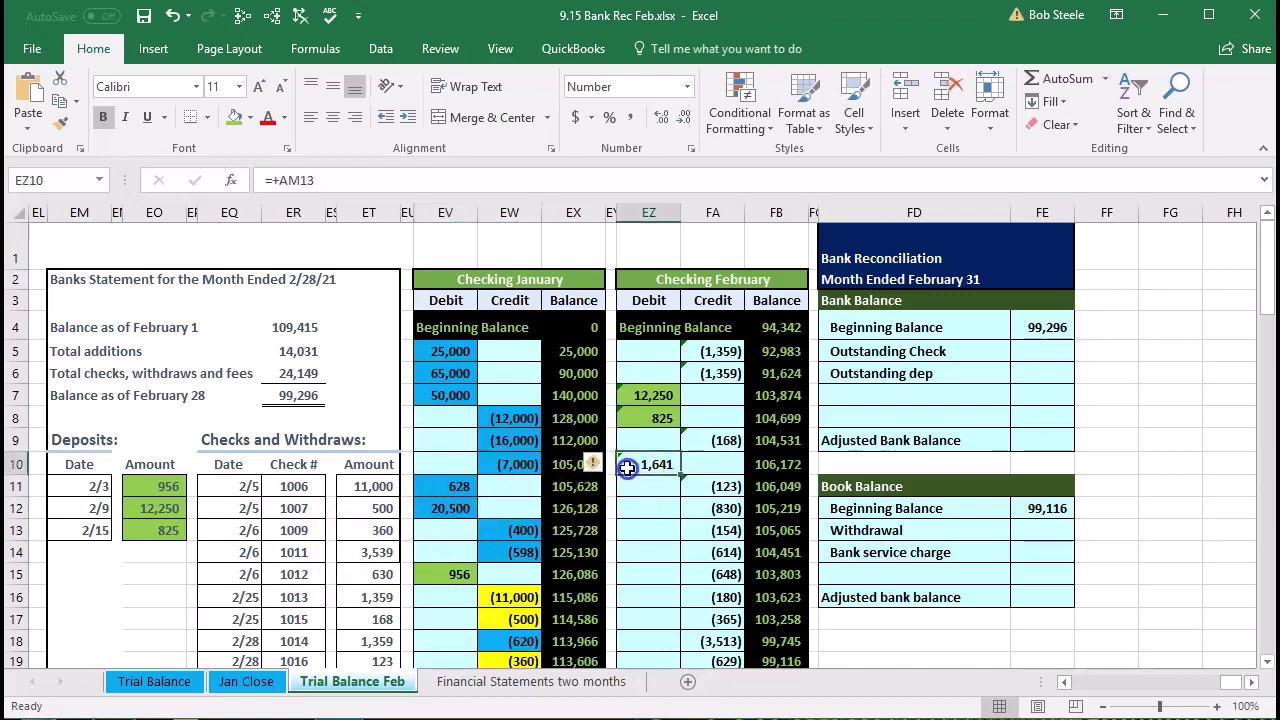
# Fill check 1006 for 11,000 with light green on the bank statement and in the Checking January credit column.
pyautogui.click(364, 490)
pyautogui.scroll(-1, 330, 480)
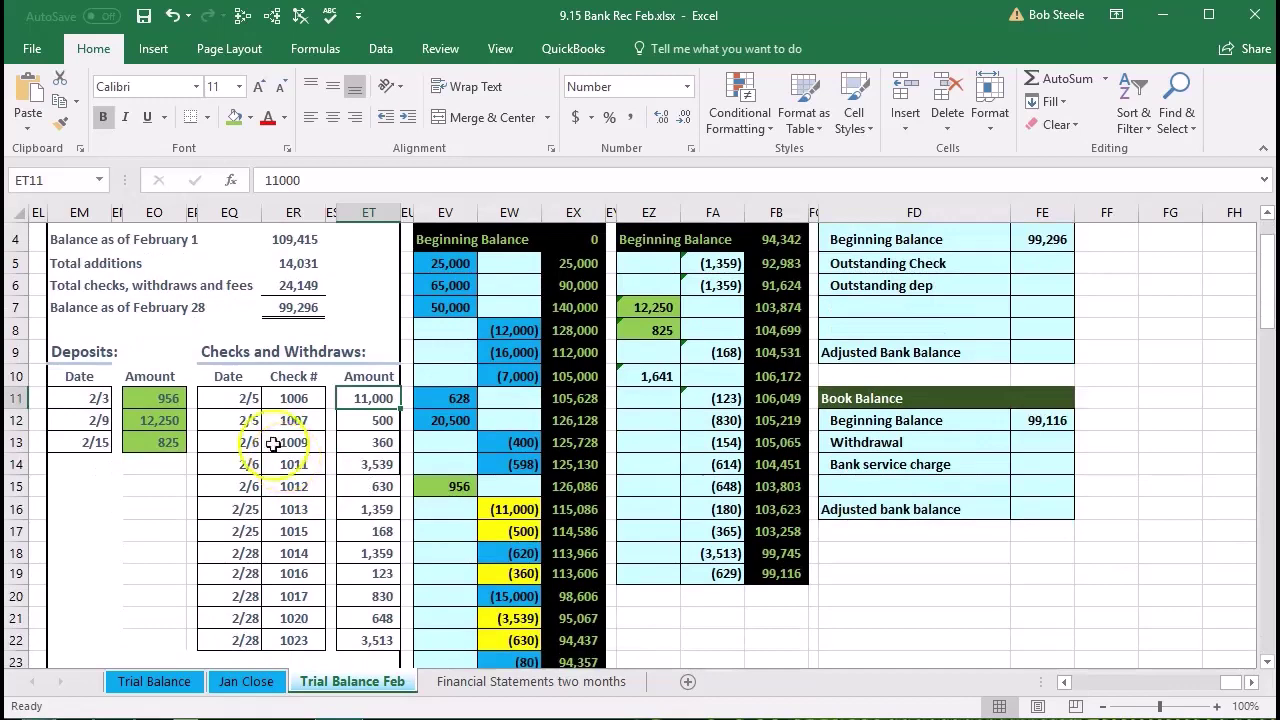
pyautogui.click(249, 398)
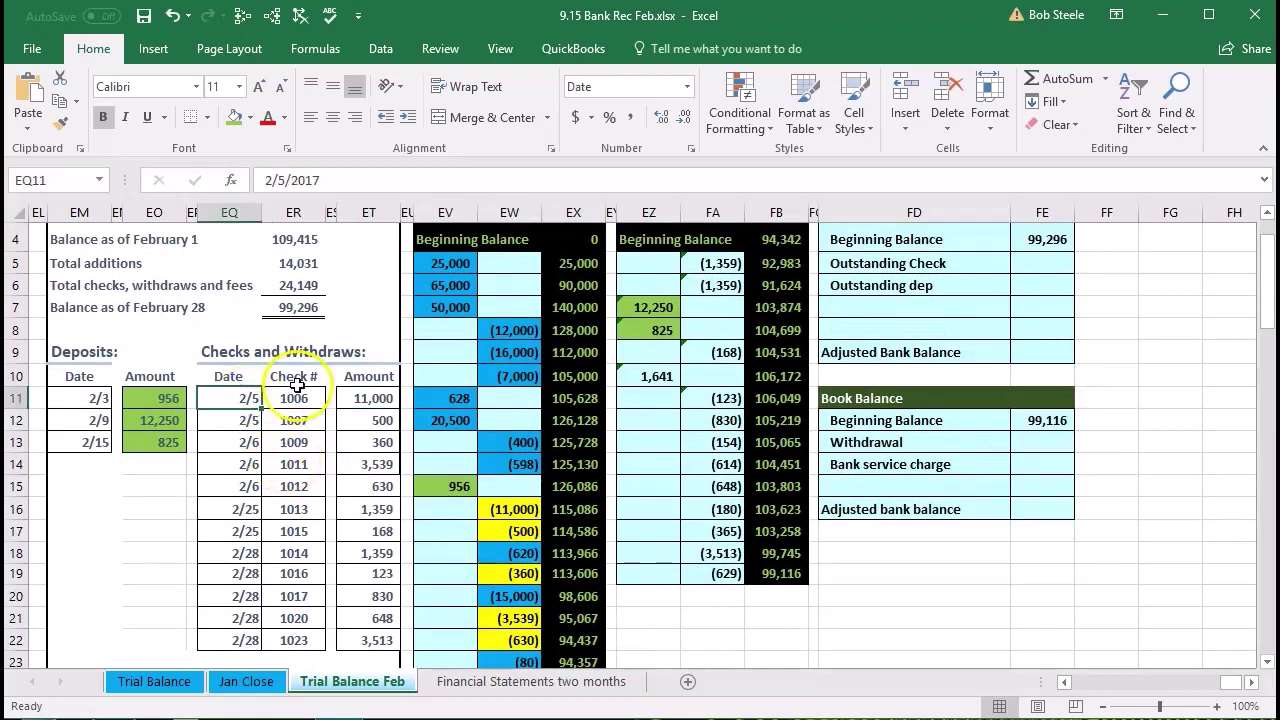
pyautogui.click(297, 395)
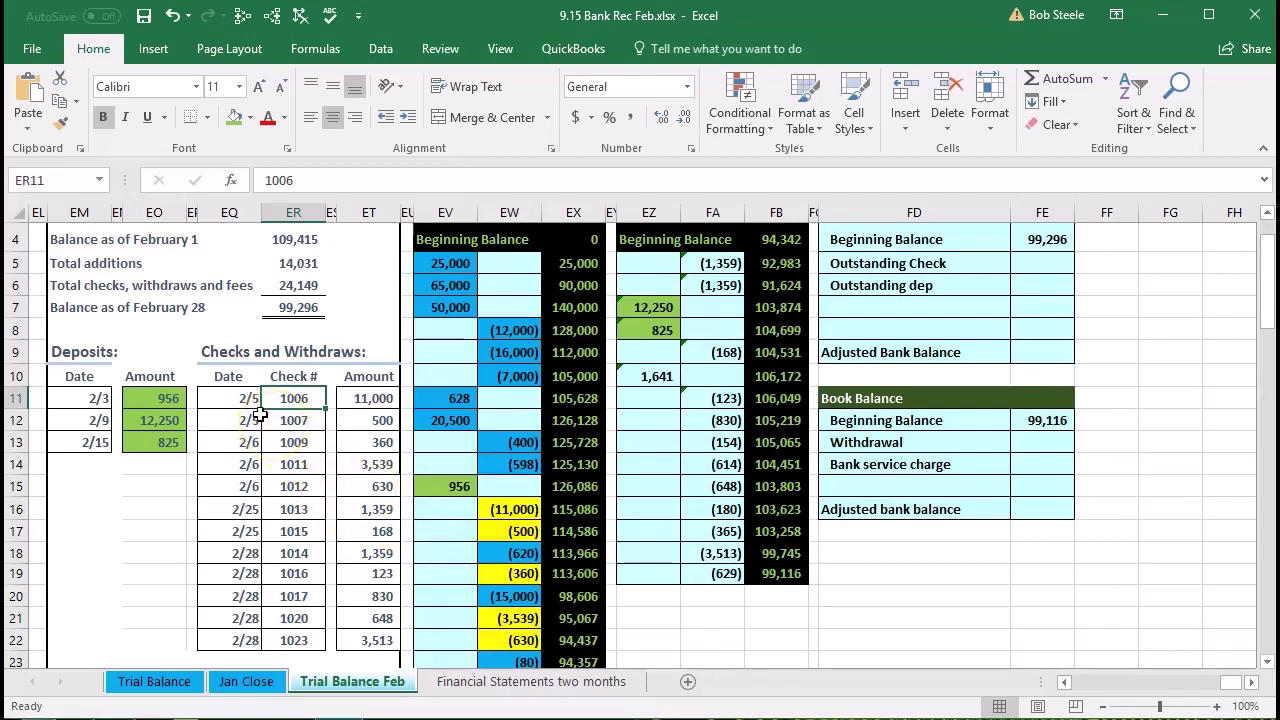
pyautogui.click(360, 398)
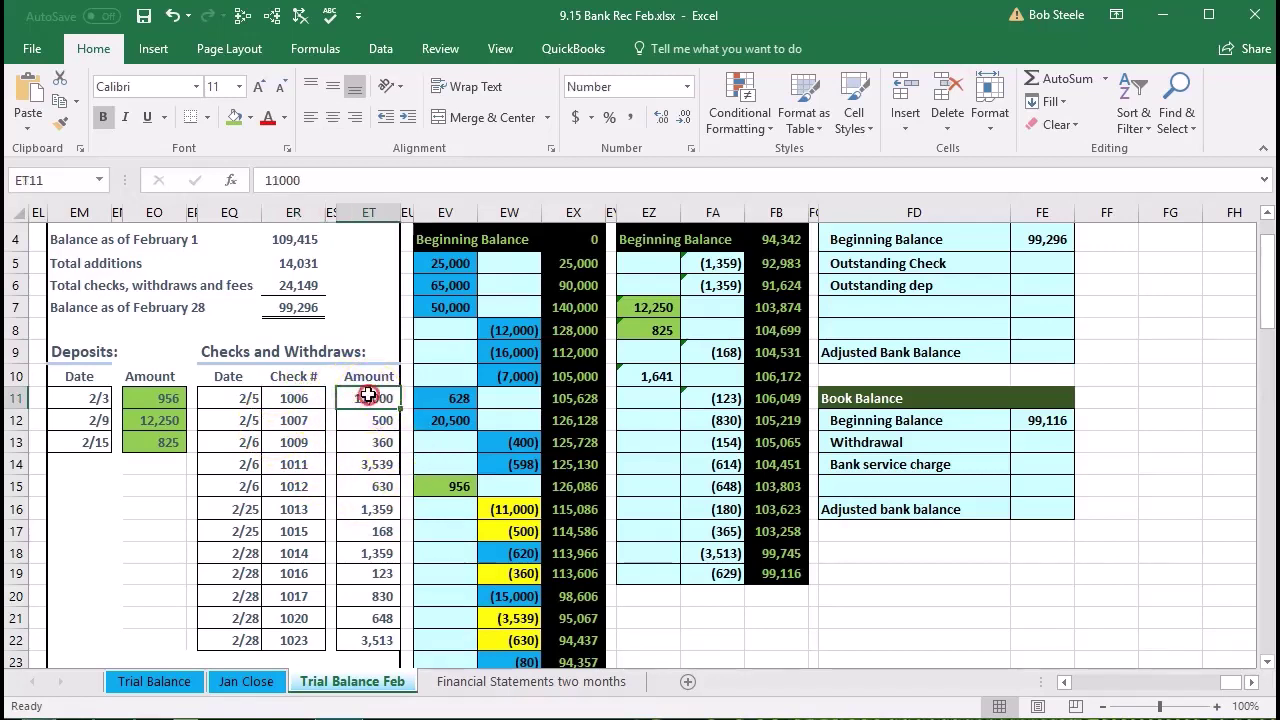
pyautogui.rightClick(368, 397)
pyautogui.click(449, 363)
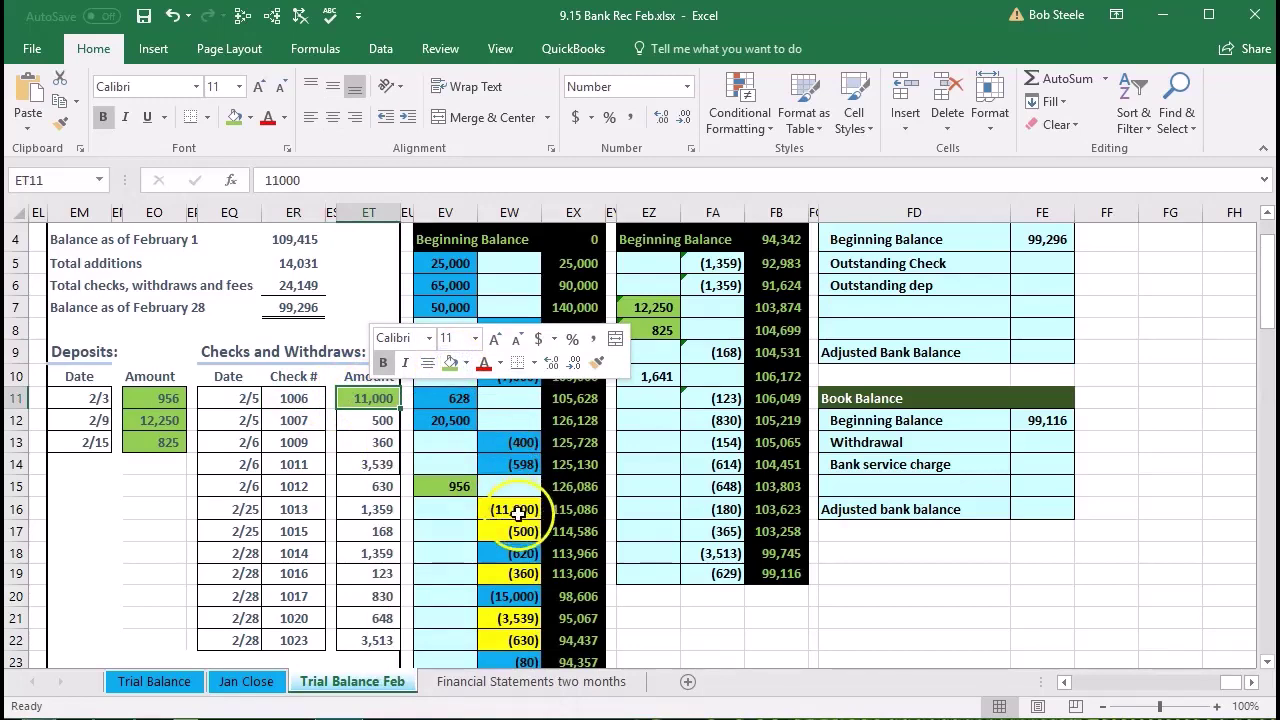
pyautogui.click(514, 510)
pyautogui.rightClick(514, 510)
pyautogui.click(594, 571)
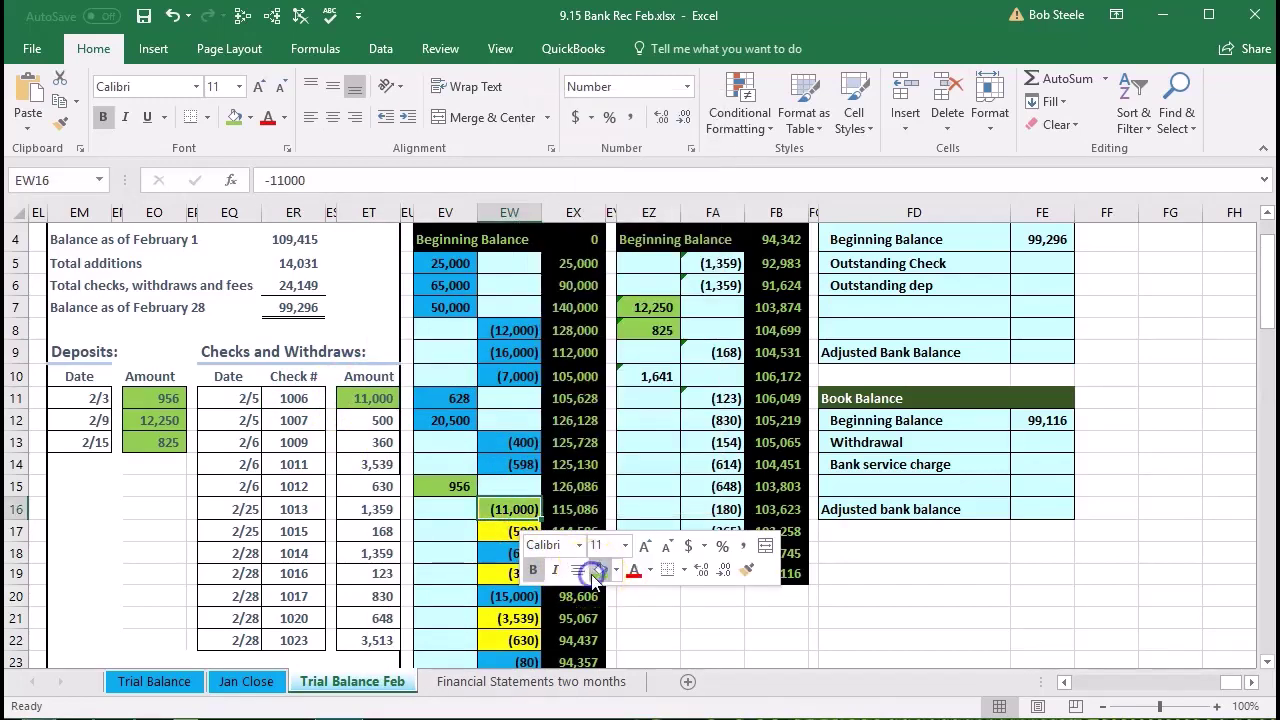
# Fill check 1007 for 500 with the same green on the bank statement and in the Checking January credit column.
pyautogui.click(362, 420)
pyautogui.rightClick(365, 423)
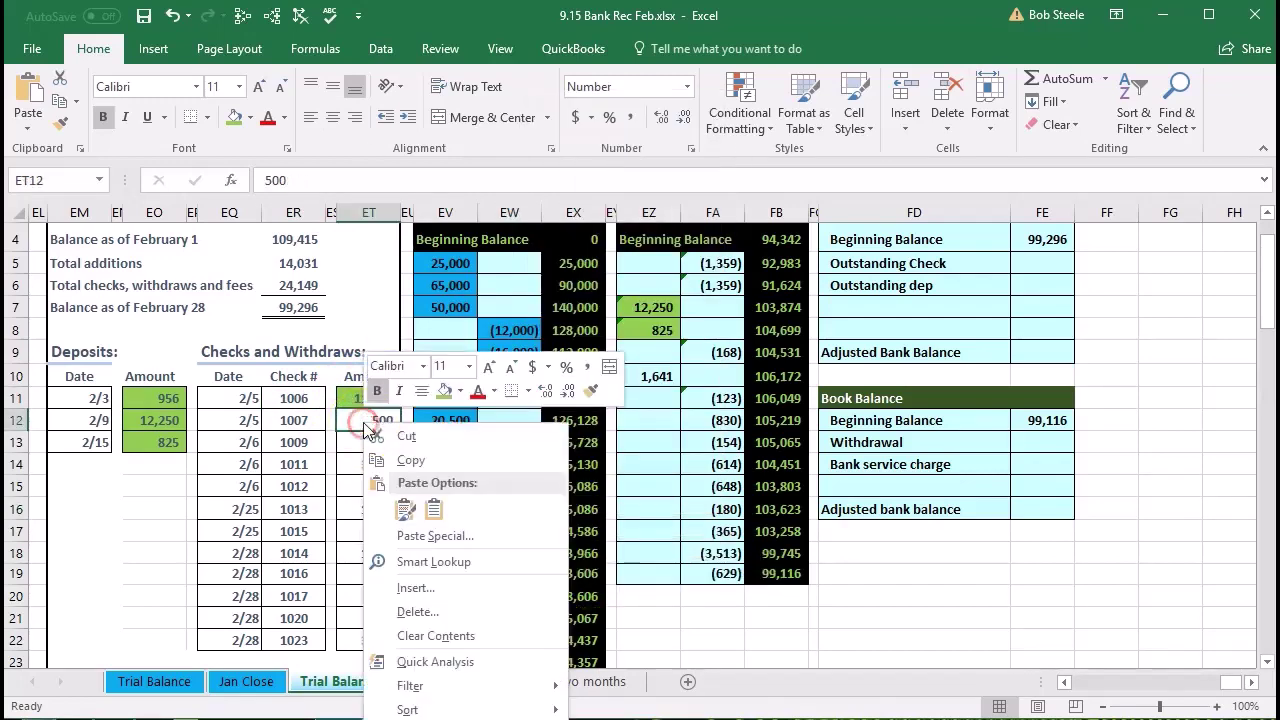
pyautogui.click(442, 391)
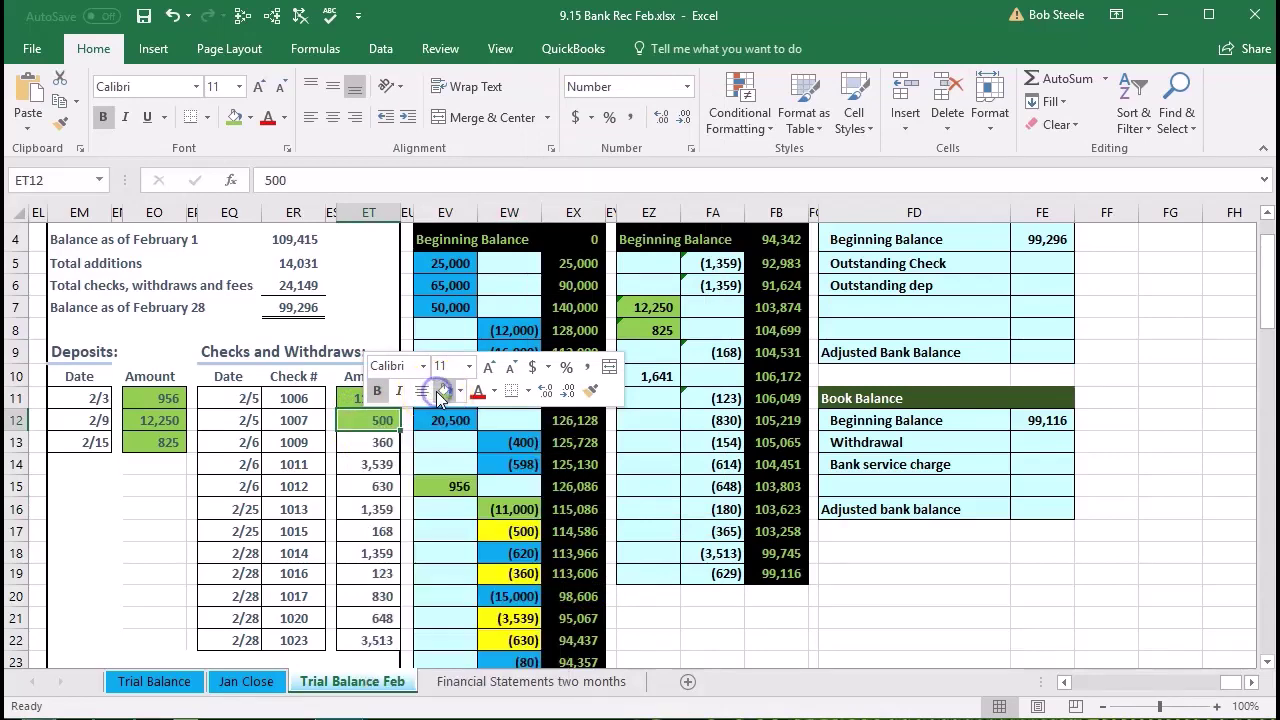
pyautogui.click(499, 531)
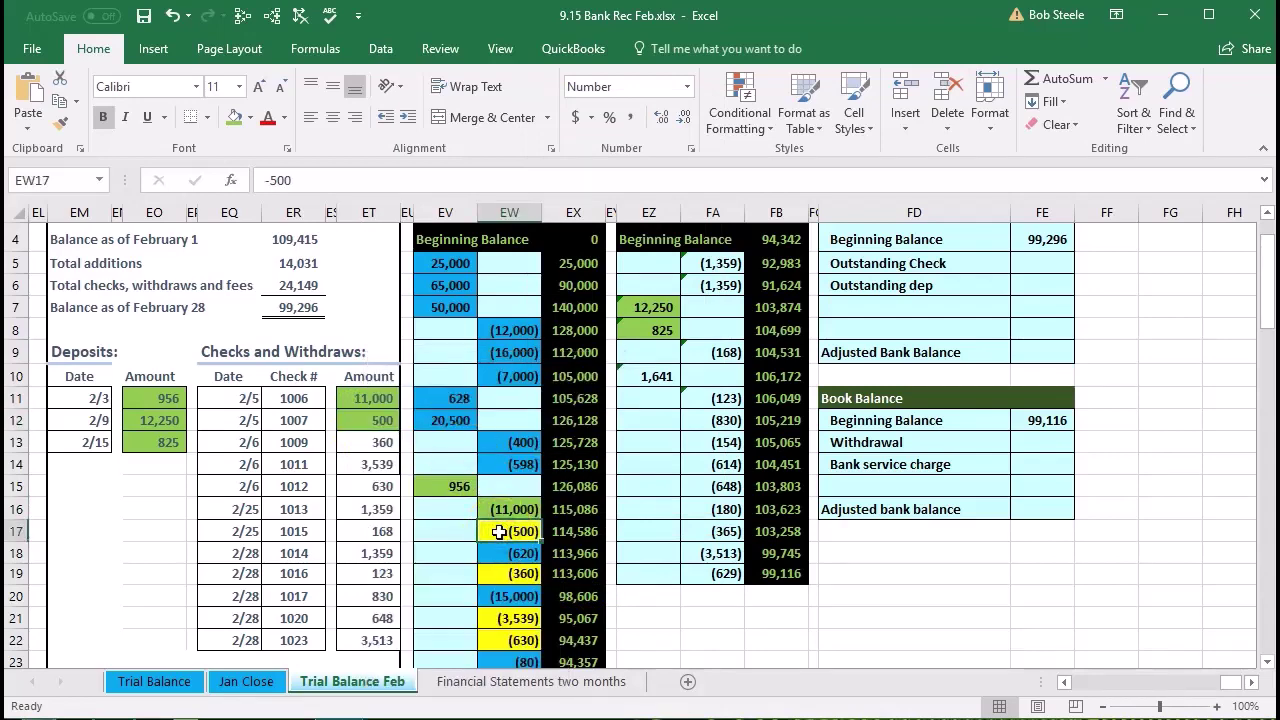
pyautogui.rightClick(499, 531)
pyautogui.click(580, 588)
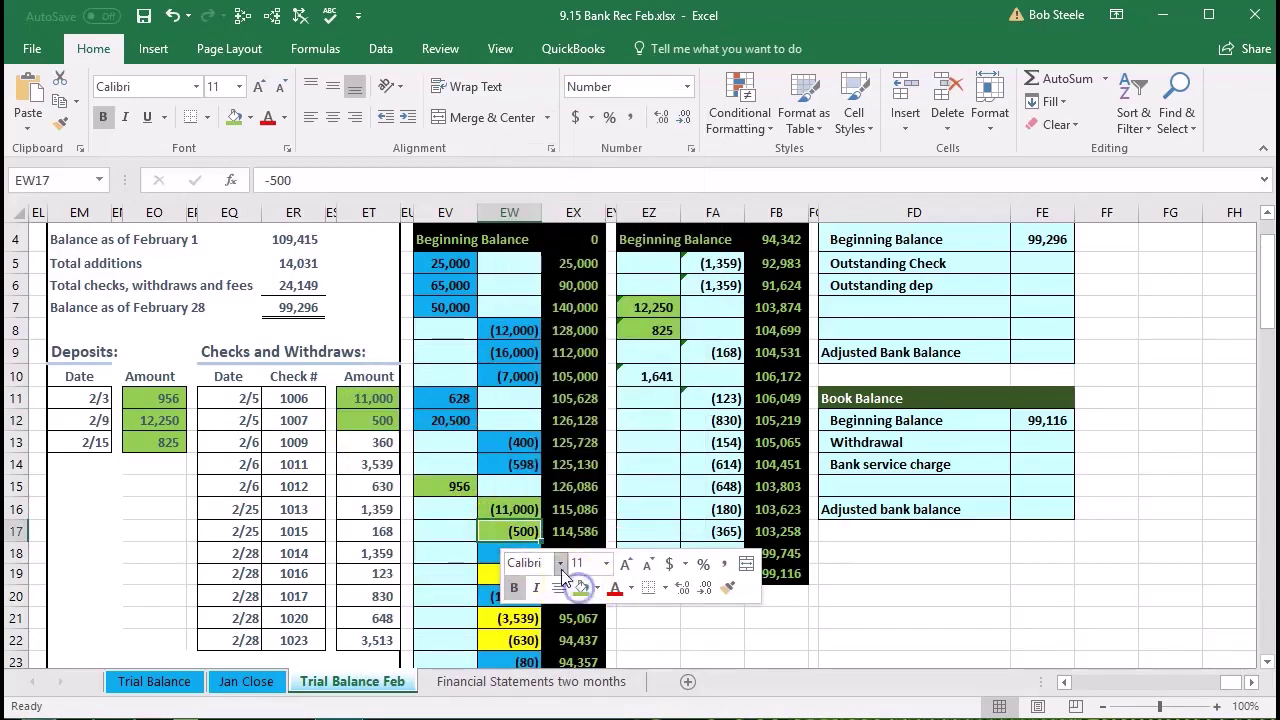
# Fill check 1009 for 360 with the same green on the bank statement and in the Checking January credit column.
pyautogui.click(368, 444)
pyautogui.rightClick(368, 444)
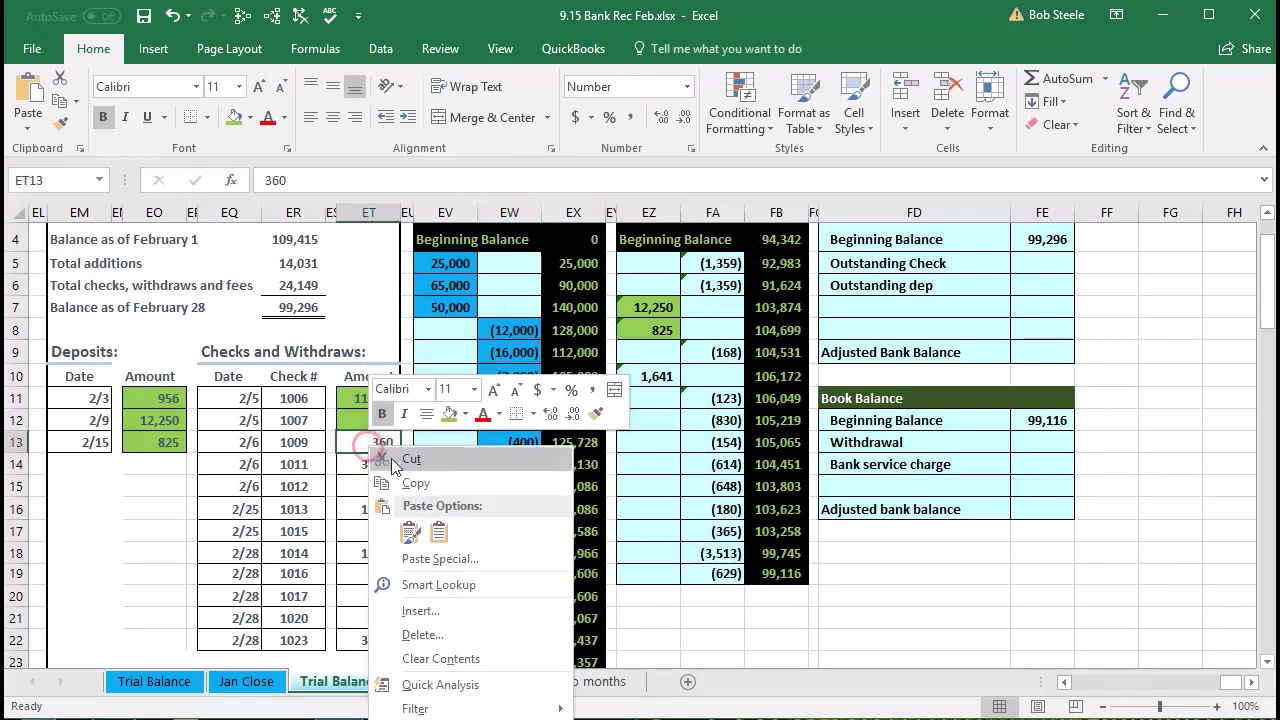
pyautogui.click(449, 414)
pyautogui.rightClick(510, 573)
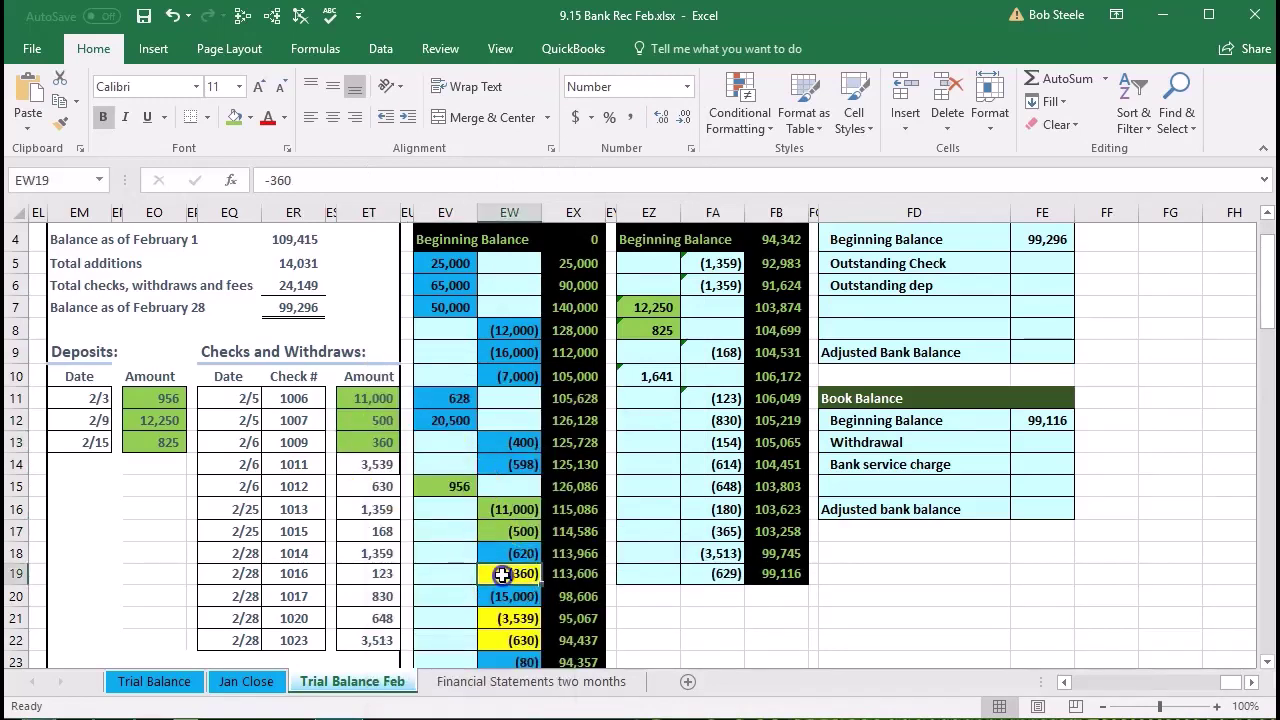
pyautogui.click(584, 628)
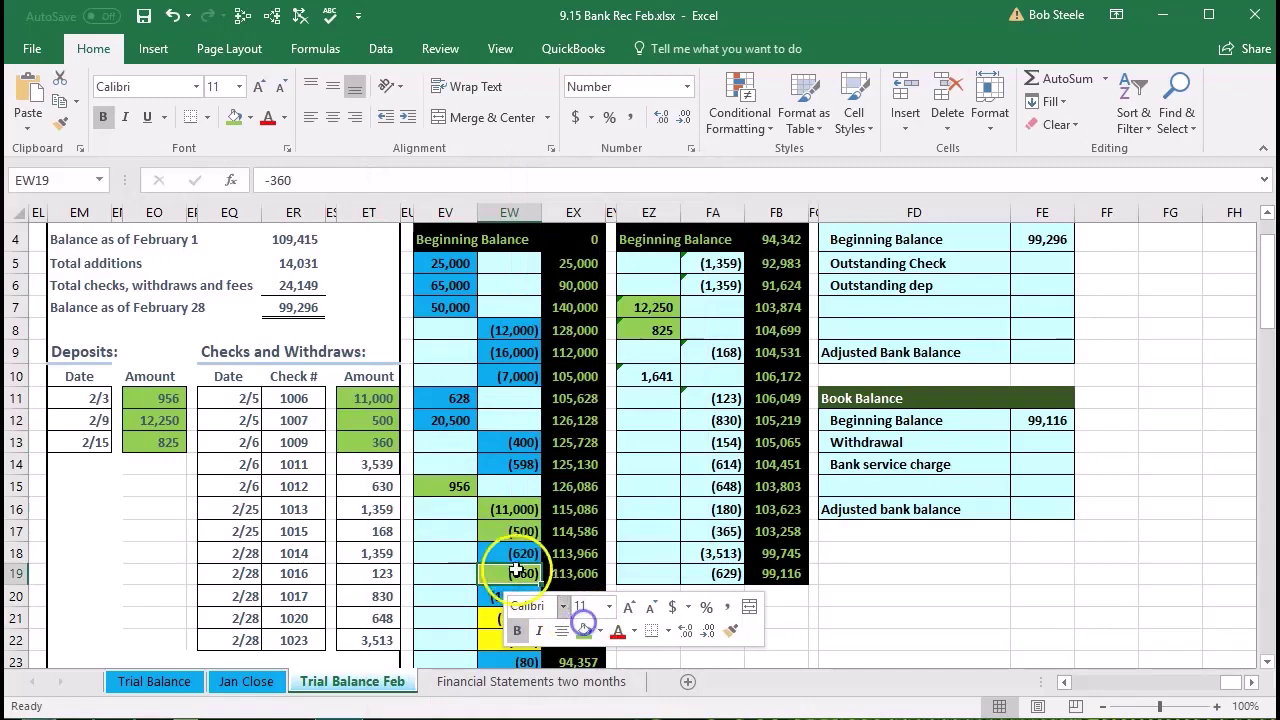
# Fill check 1011 for 3,539 with the same green on the bank statement and in the Checking January credit column.
pyautogui.click(350, 460)
pyautogui.rightClick(350, 460)
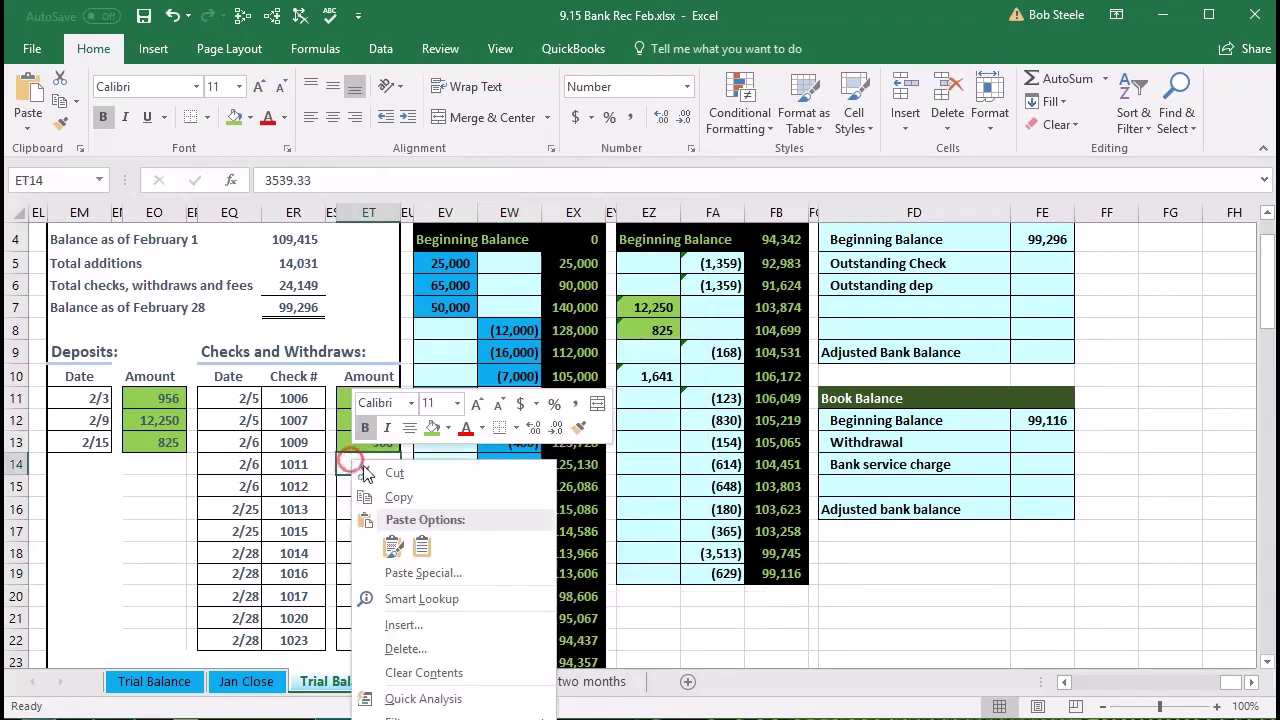
pyautogui.click(432, 427)
pyautogui.click(495, 617)
pyautogui.rightClick(495, 617)
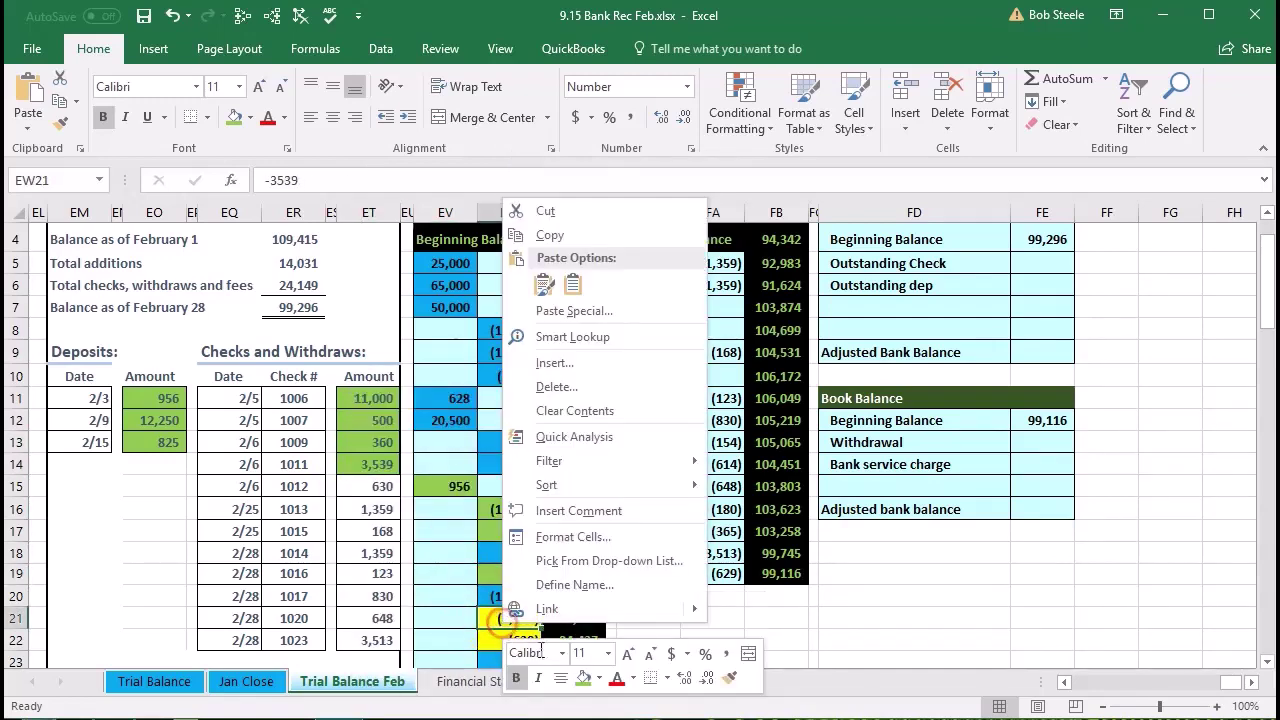
pyautogui.click(580, 678)
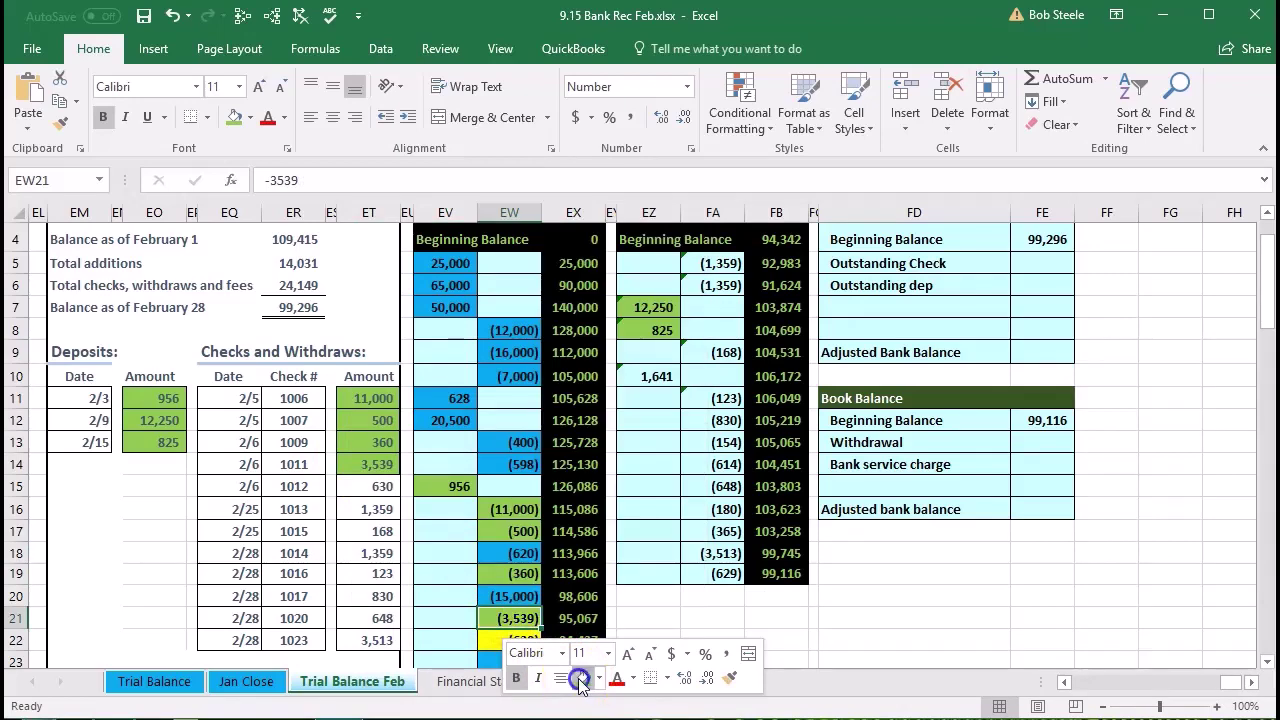
# Fill check 1012 for 630 with the same green on the bank statement and in the Checking January credit column.
pyautogui.click(361, 489)
pyautogui.rightClick(361, 489)
pyautogui.click(441, 547)
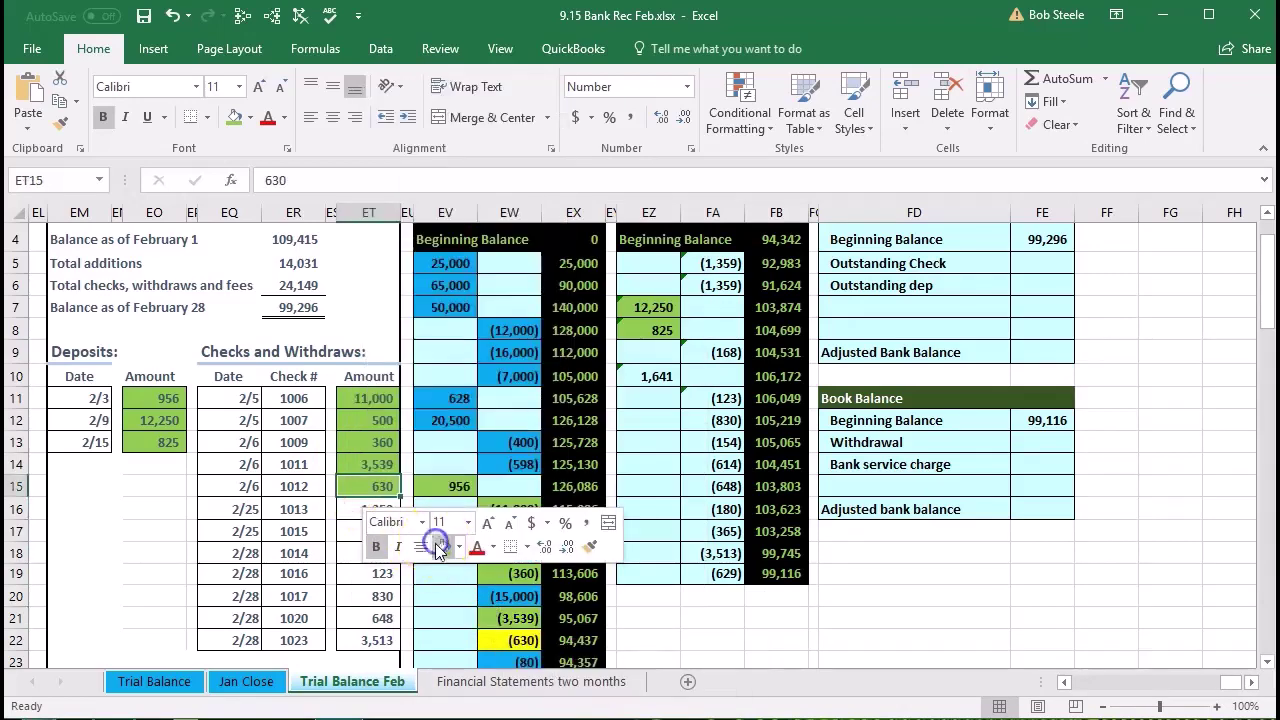
pyautogui.click(507, 644)
pyautogui.rightClick(507, 644)
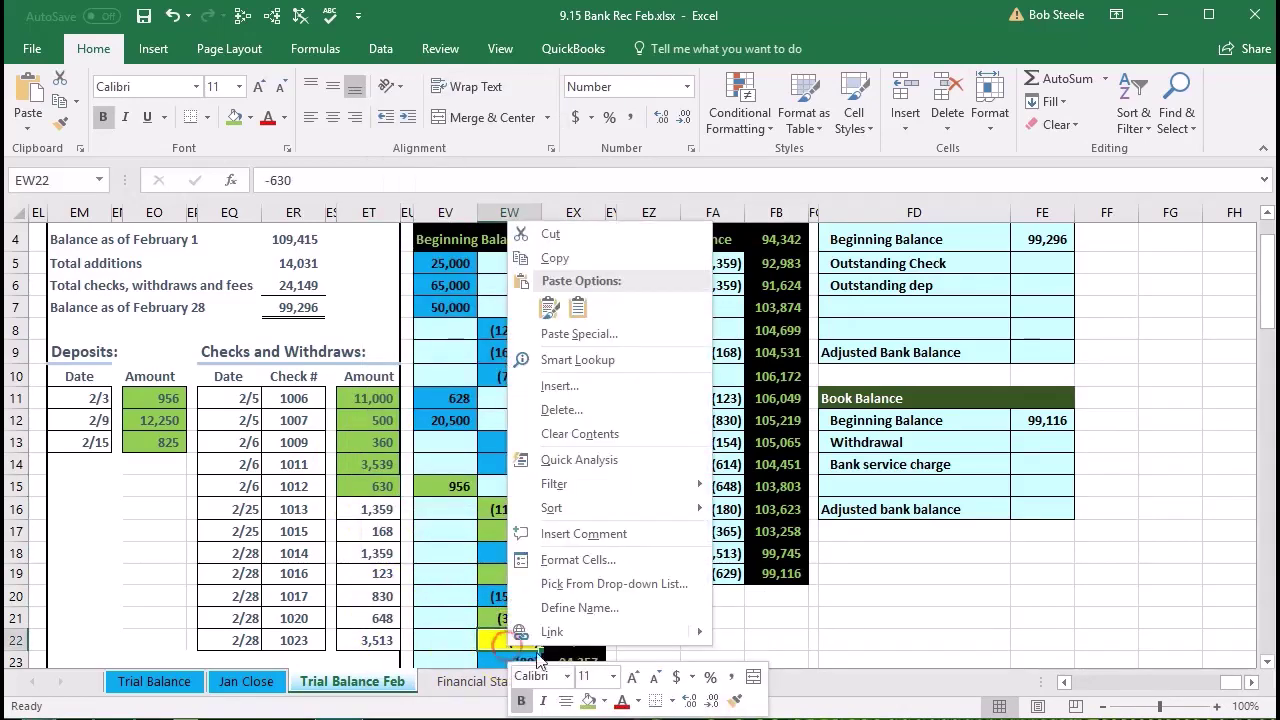
pyautogui.click(583, 701)
# Fill check 1013 for 1,359 with the same green on the bank statement and on the first 1,359 credit in Checking February.
pyautogui.scroll(-1, 425, 567)
pyautogui.scroll(-1, 425, 567)
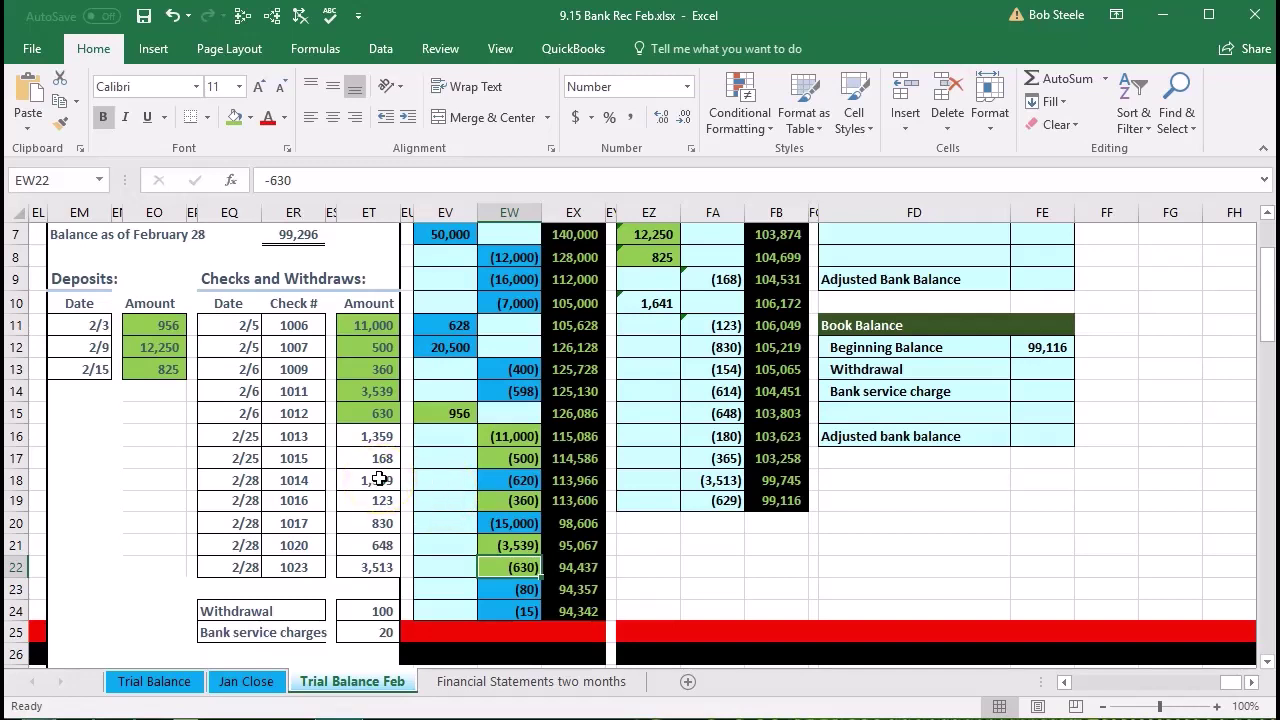
pyautogui.click(370, 436)
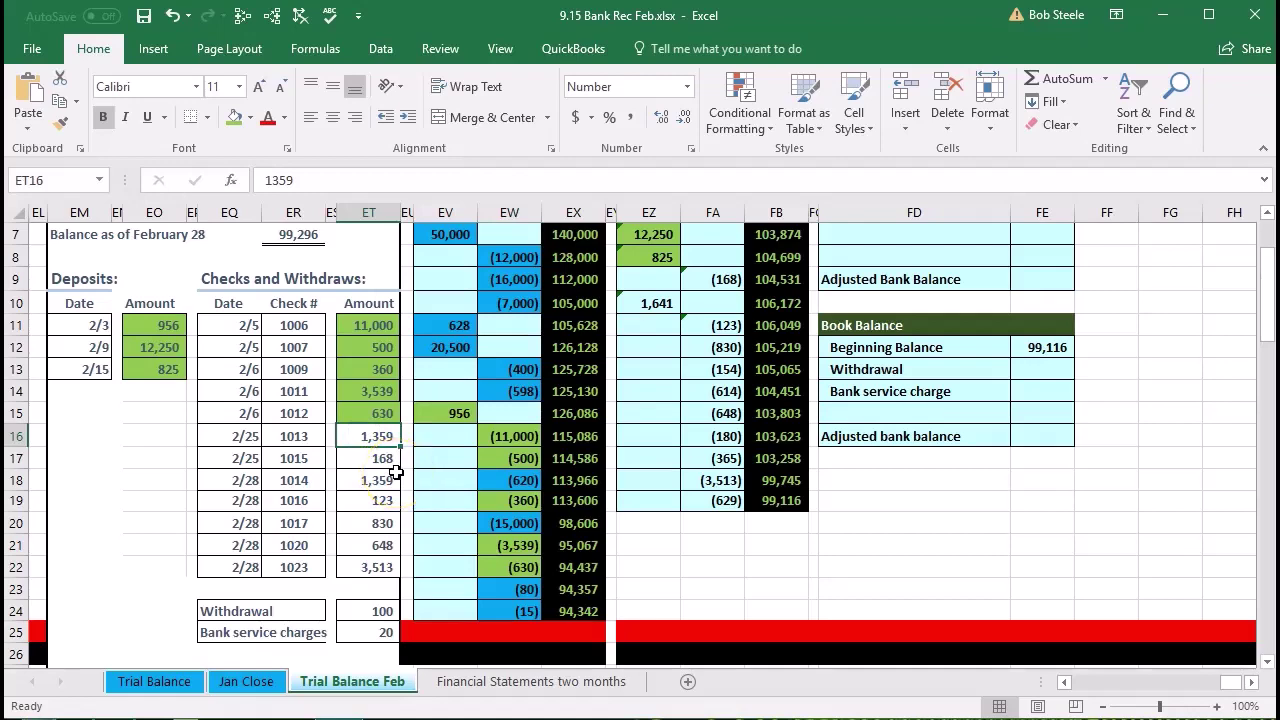
pyautogui.scroll(1, 550, 475)
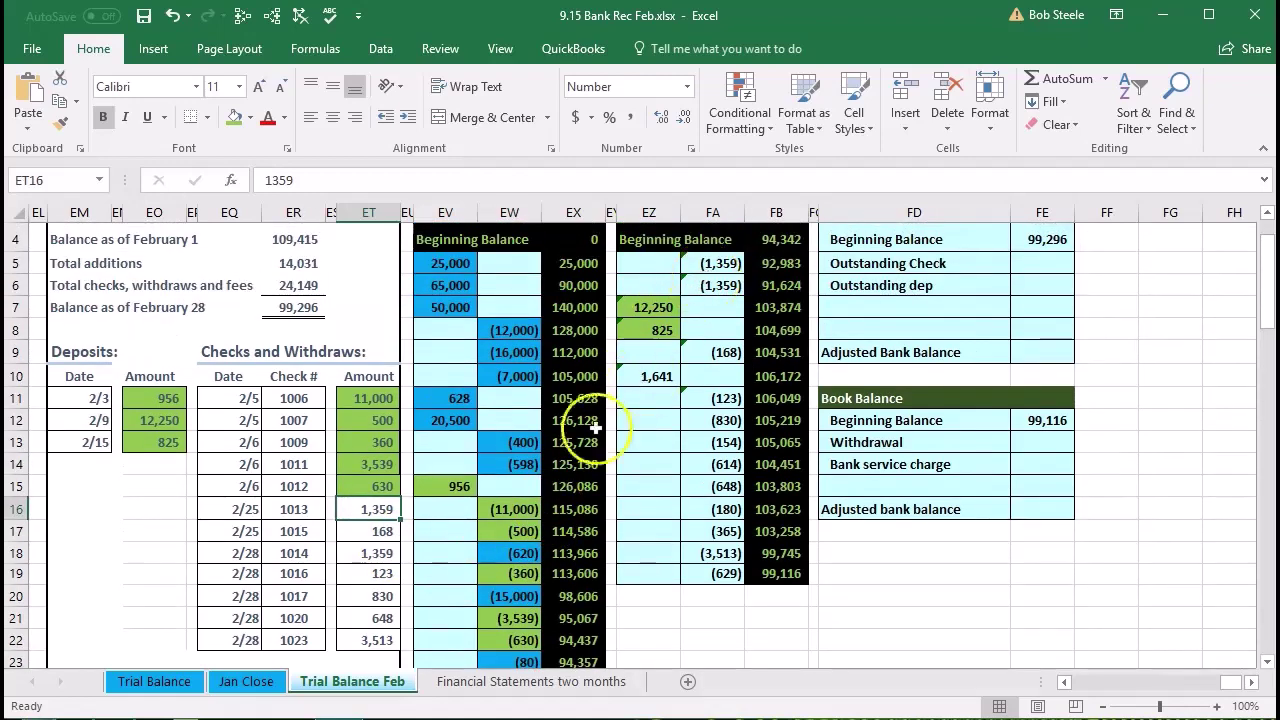
pyautogui.rightClick(380, 509)
pyautogui.click(460, 560)
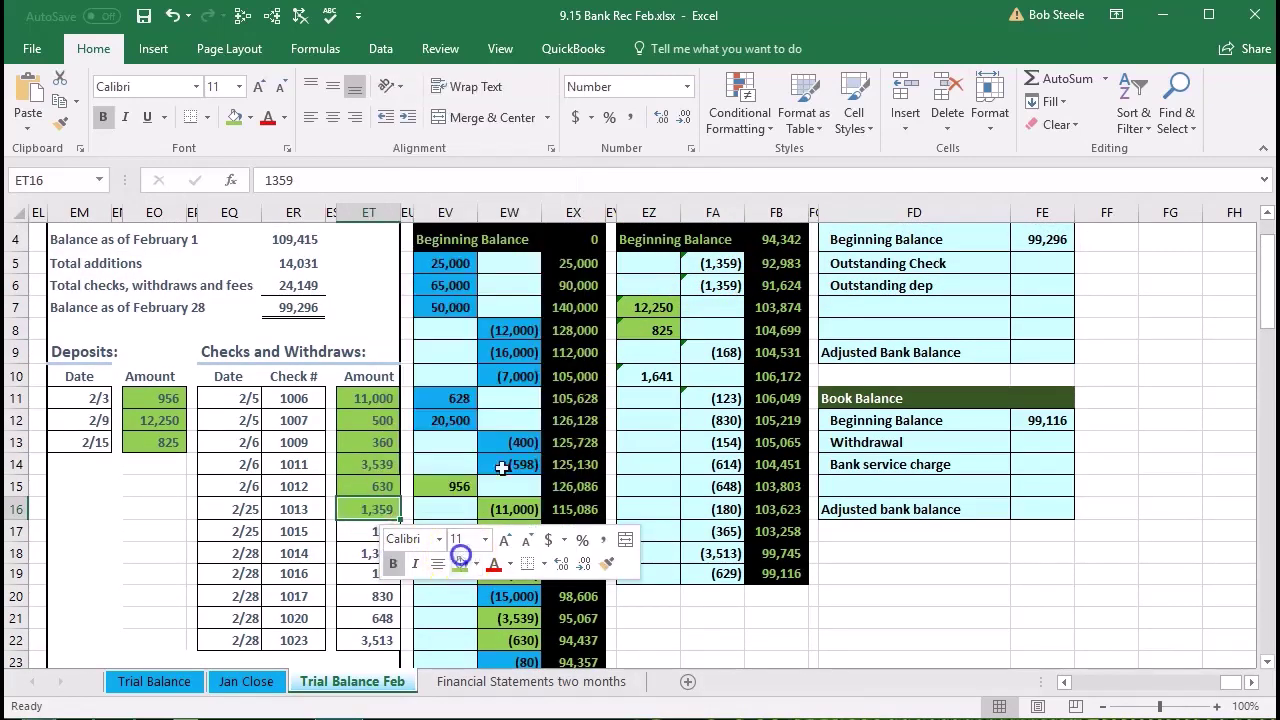
pyautogui.click(715, 263)
pyautogui.rightClick(715, 263)
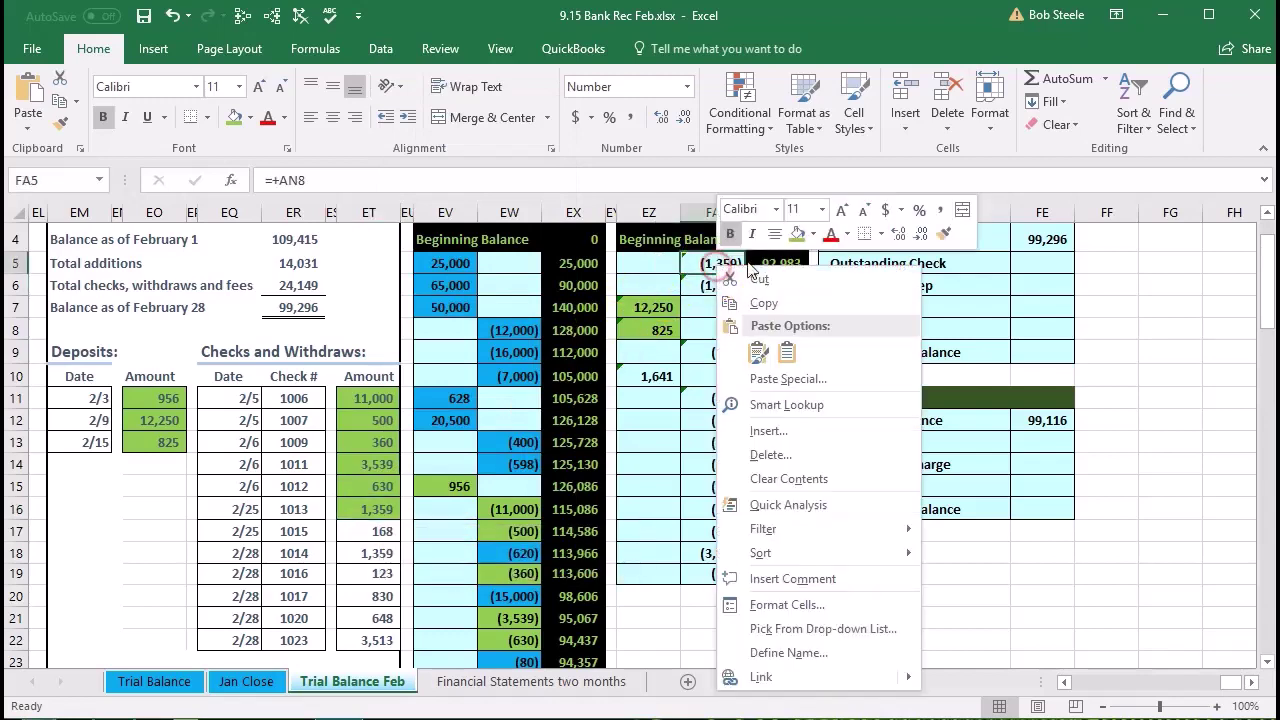
pyautogui.click(800, 236)
# Fill check 1015 for 168 with the same green on the bank statement and in the Checking February credit column.
pyautogui.click(371, 532)
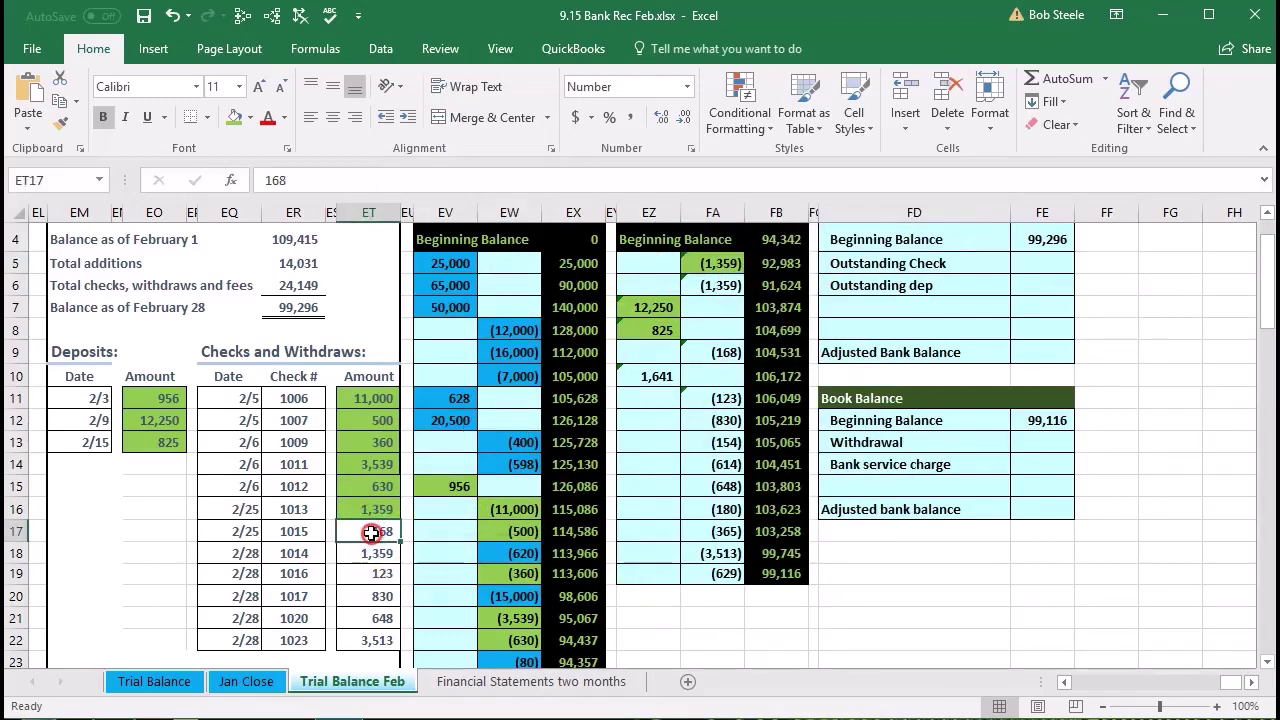
pyautogui.rightClick(371, 532)
pyautogui.click(455, 585)
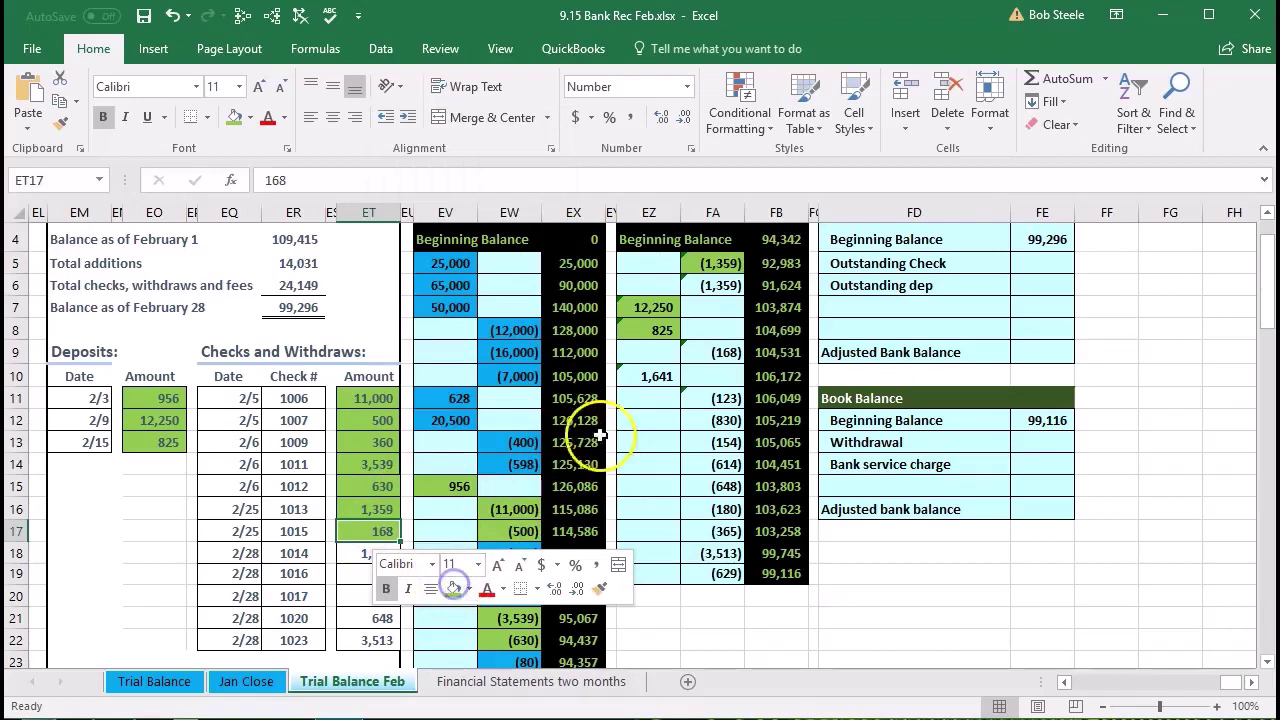
pyautogui.click(706, 353)
pyautogui.rightClick(713, 348)
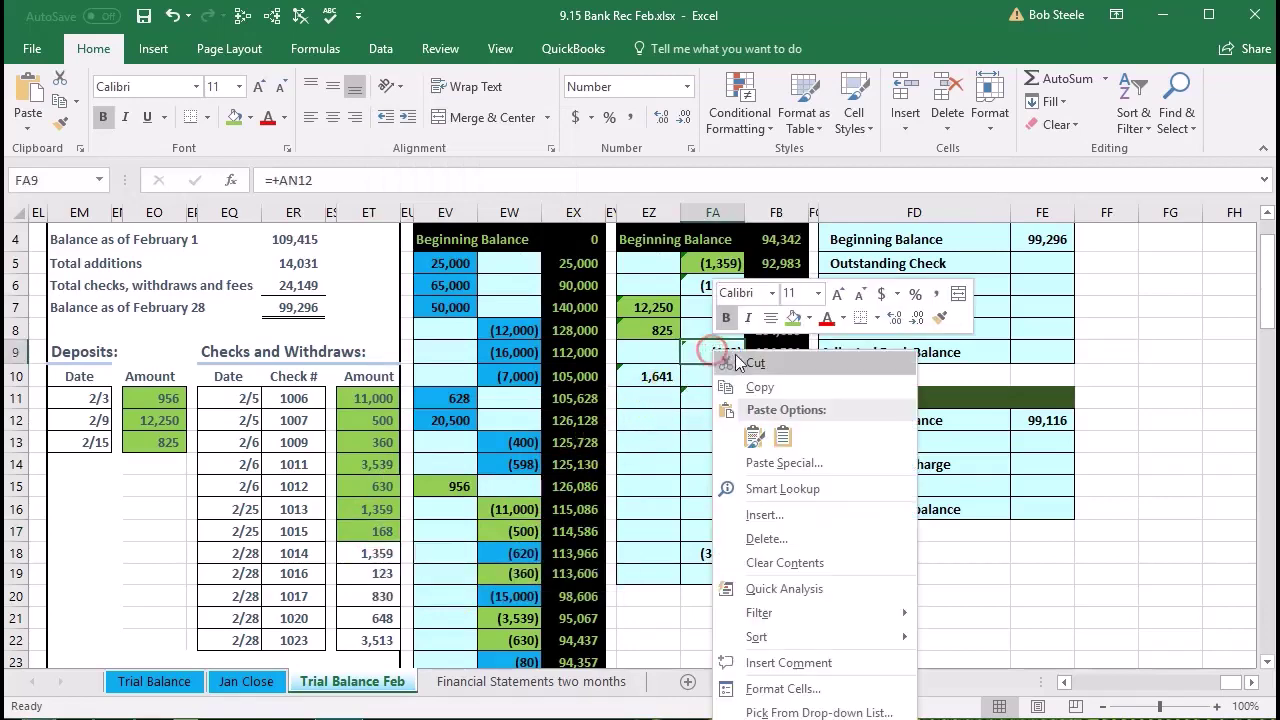
pyautogui.click(792, 318)
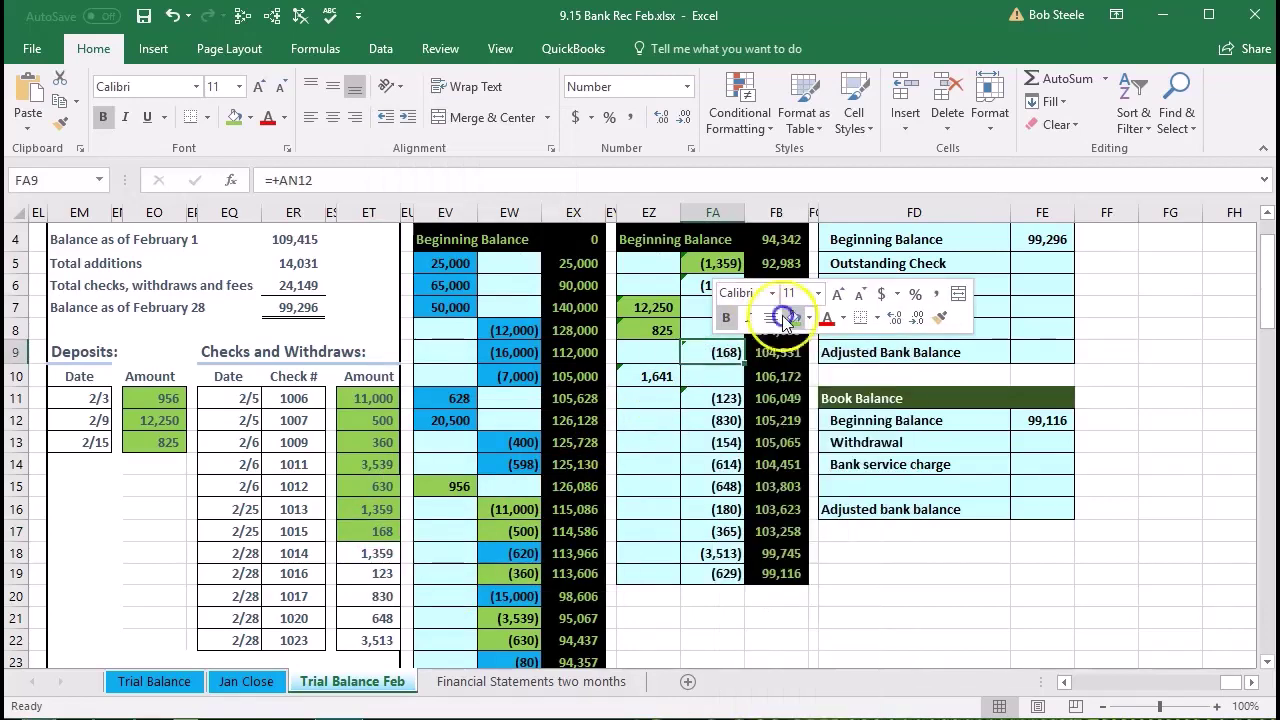
# Fill check 1014 for 1,359 with the same green on the bank statement and on the second 1,359 credit in Checking February.
pyautogui.click(388, 556)
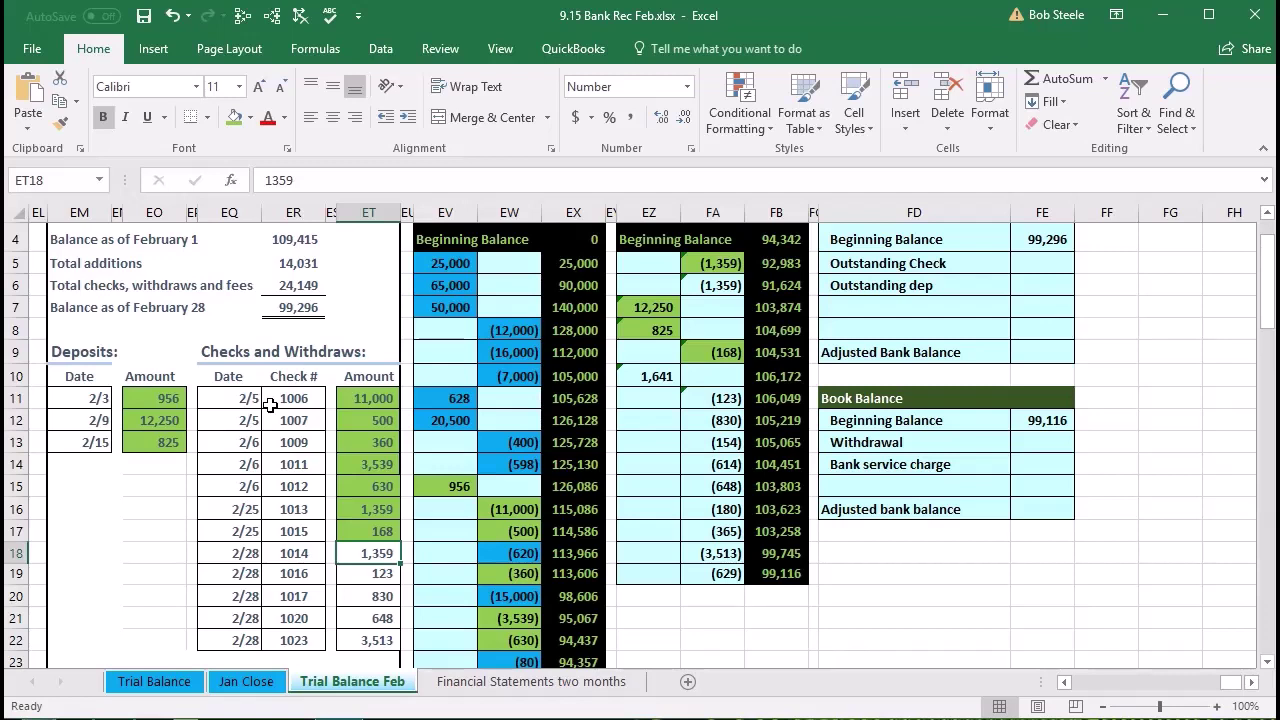
pyautogui.rightClick(350, 556)
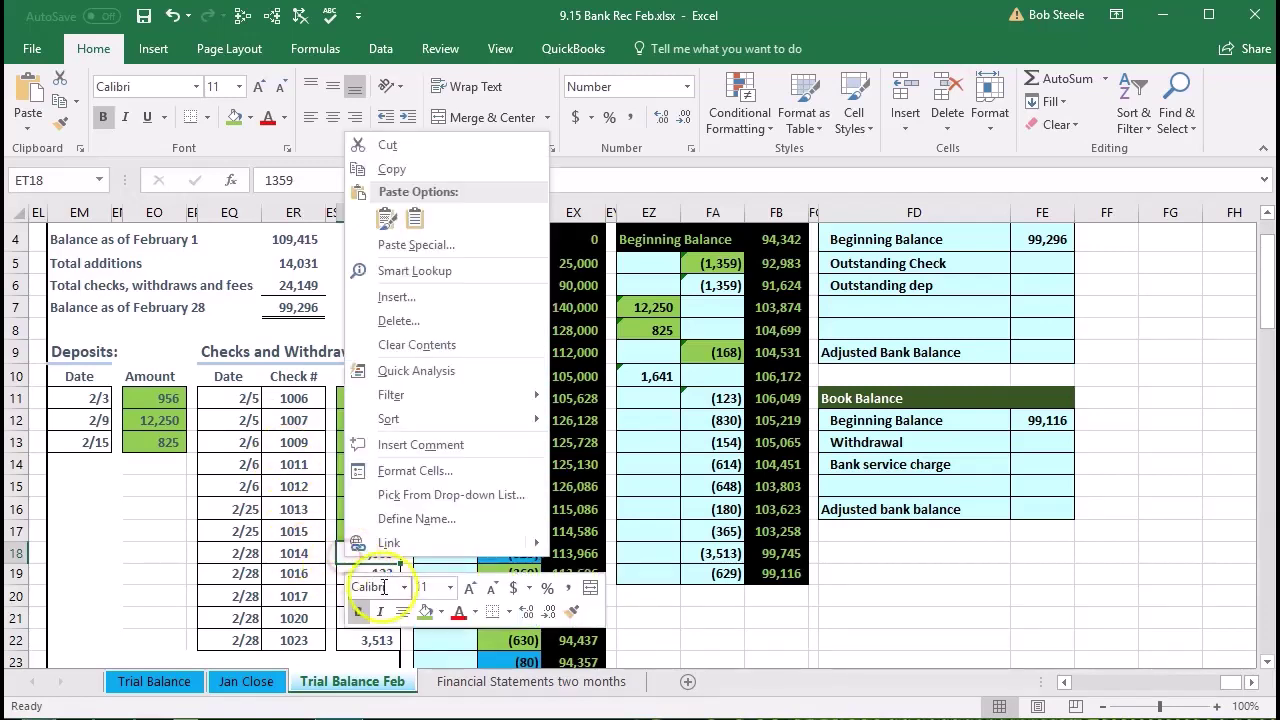
pyautogui.click(420, 612)
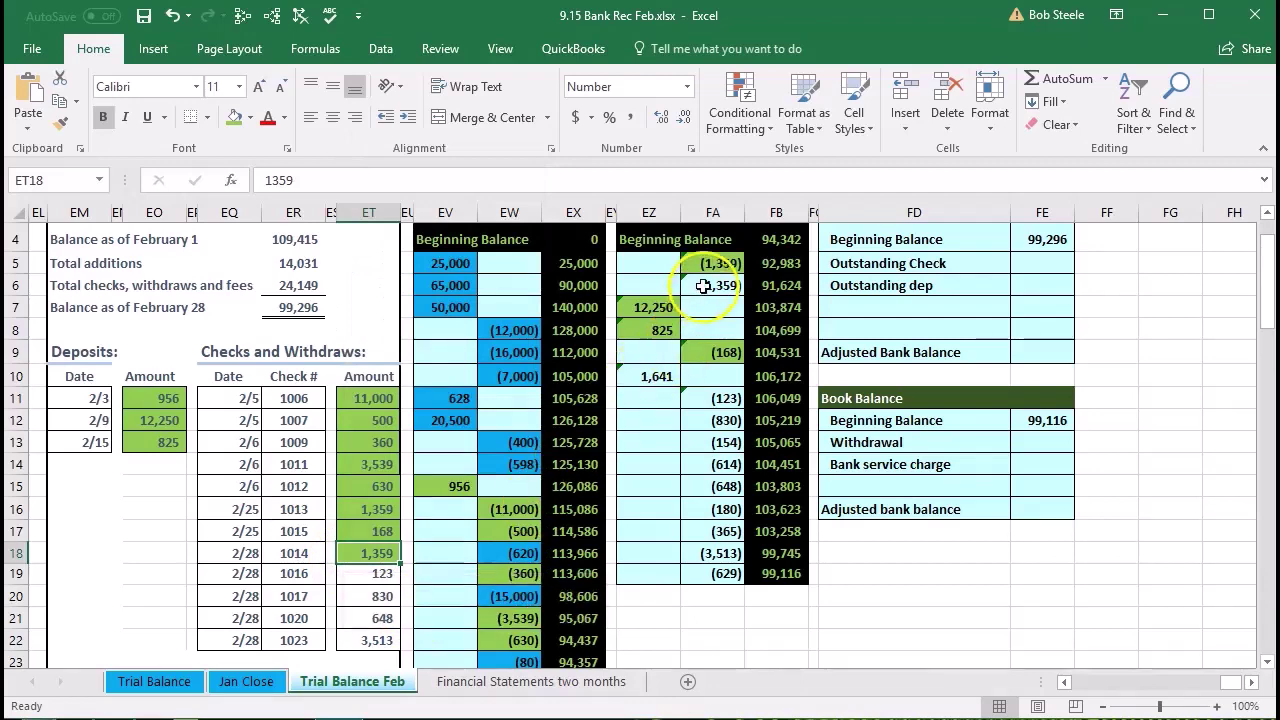
pyautogui.rightClick(705, 289)
pyautogui.click(746, 373)
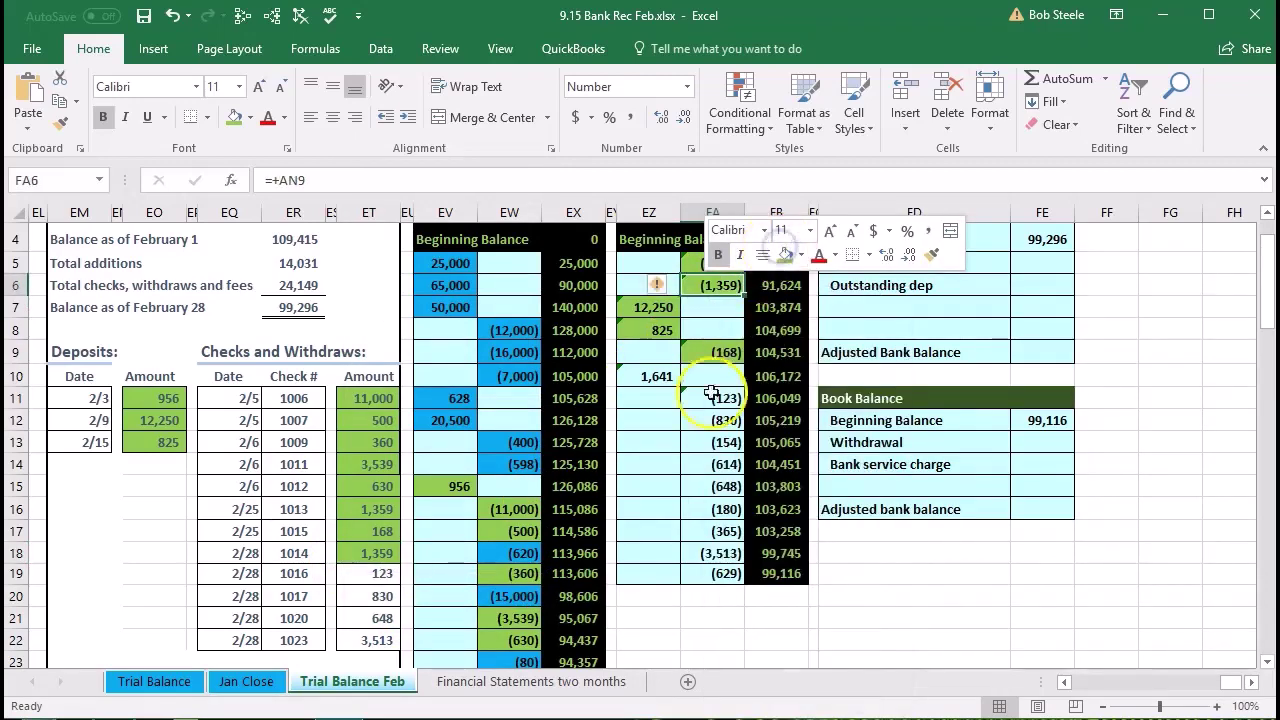
# Fill check 1016 for 123 with the same green on the bank statement and in the Checking February credit column.
pyautogui.rightClick(380, 573)
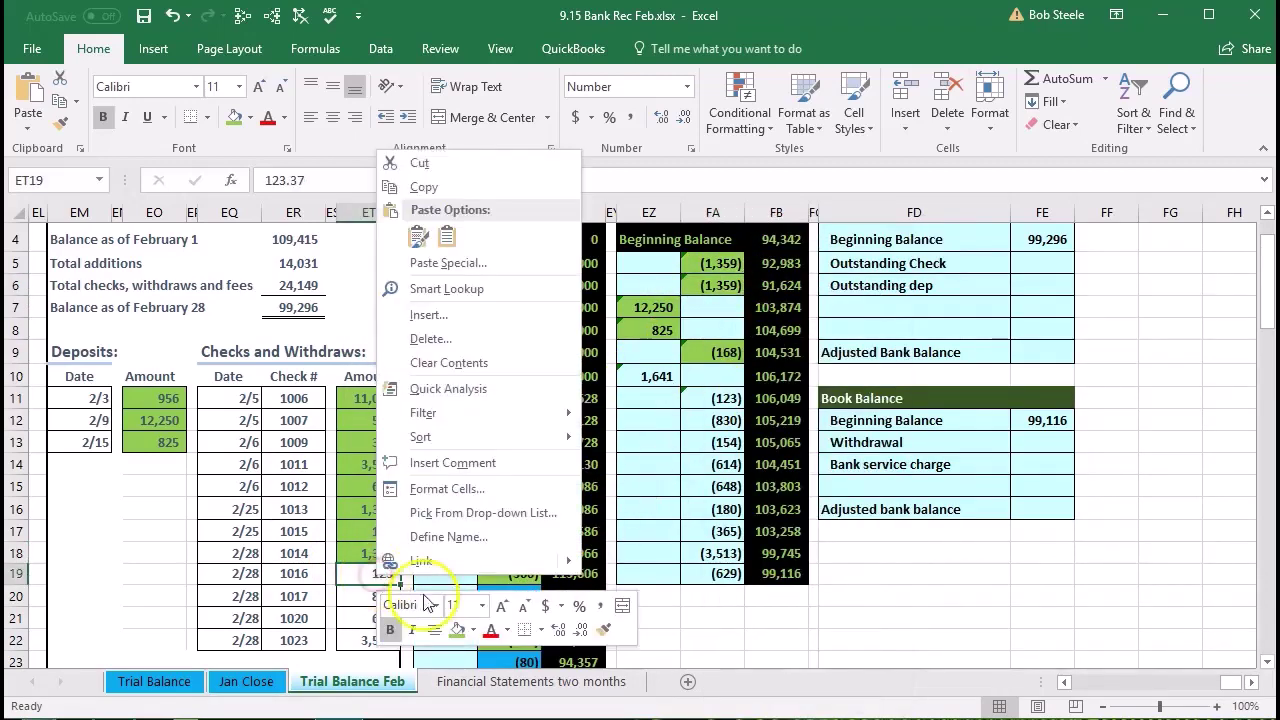
pyautogui.click(456, 628)
pyautogui.rightClick(712, 398)
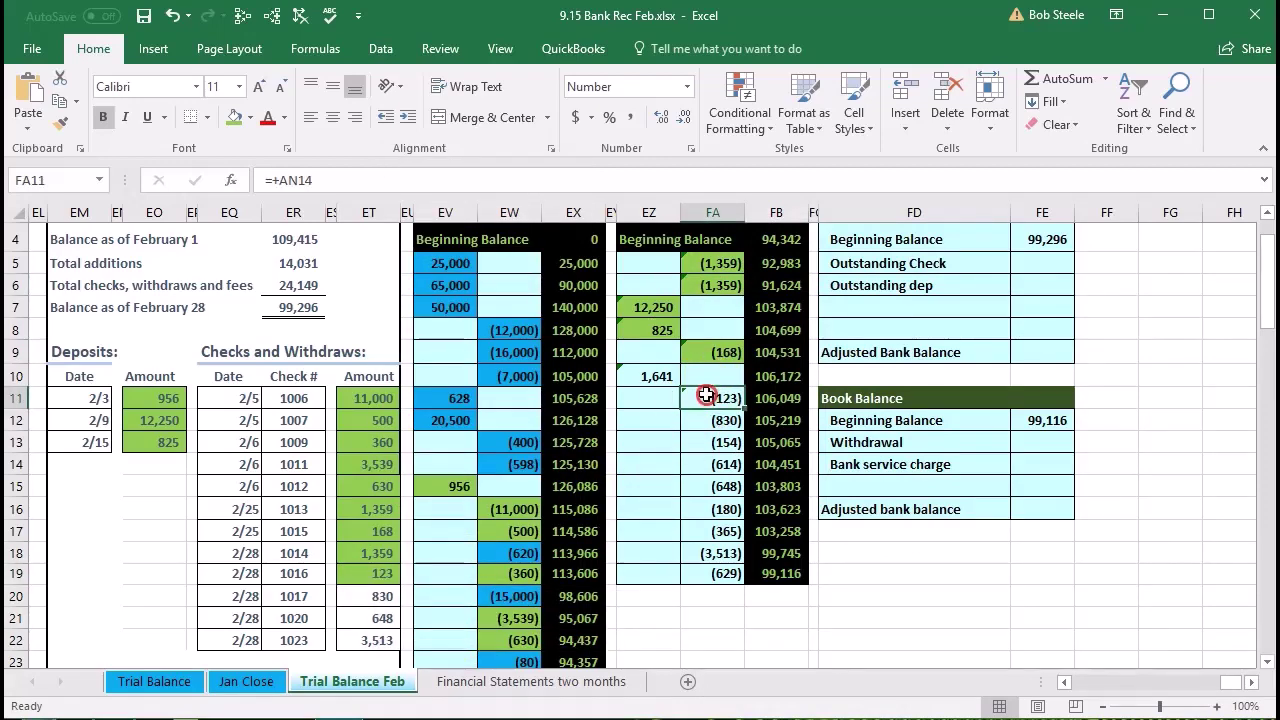
pyautogui.click(788, 362)
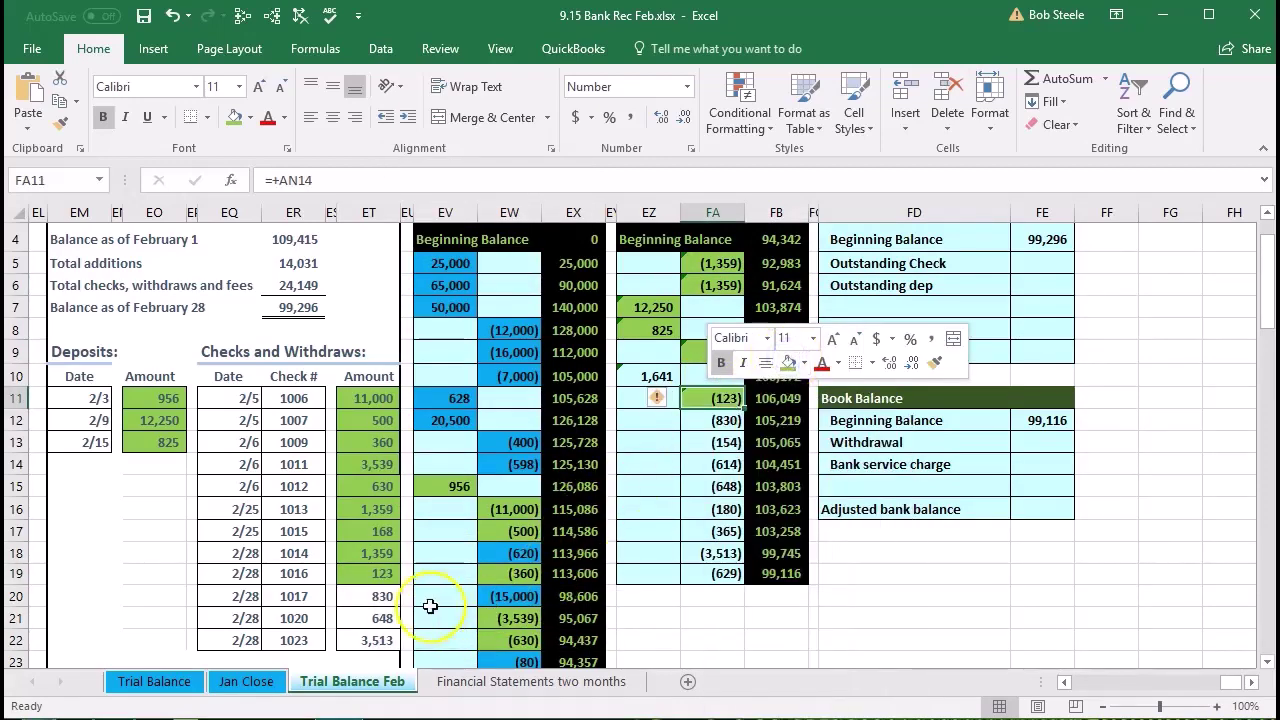
# Fill check 1017 for 830 with the same green on the bank statement and in the Checking February credit column.
pyautogui.click(382, 597)
pyautogui.rightClick(382, 600)
pyautogui.click(464, 656)
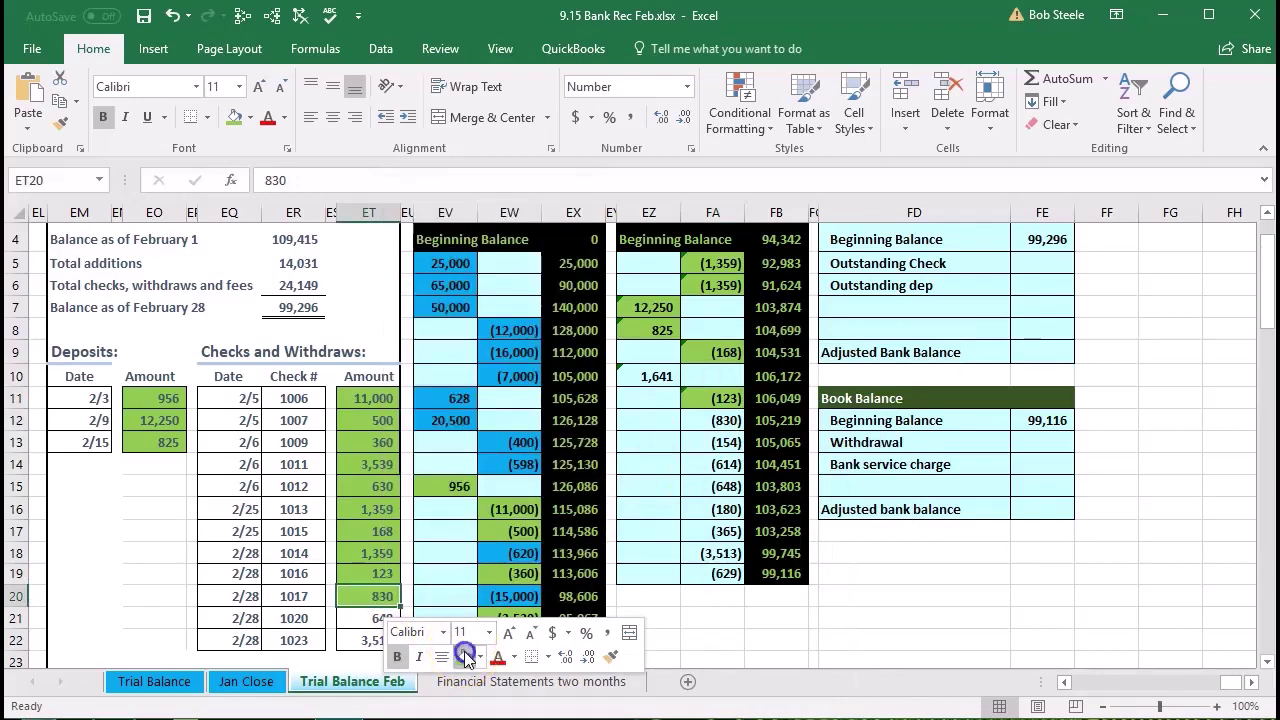
pyautogui.rightClick(712, 420)
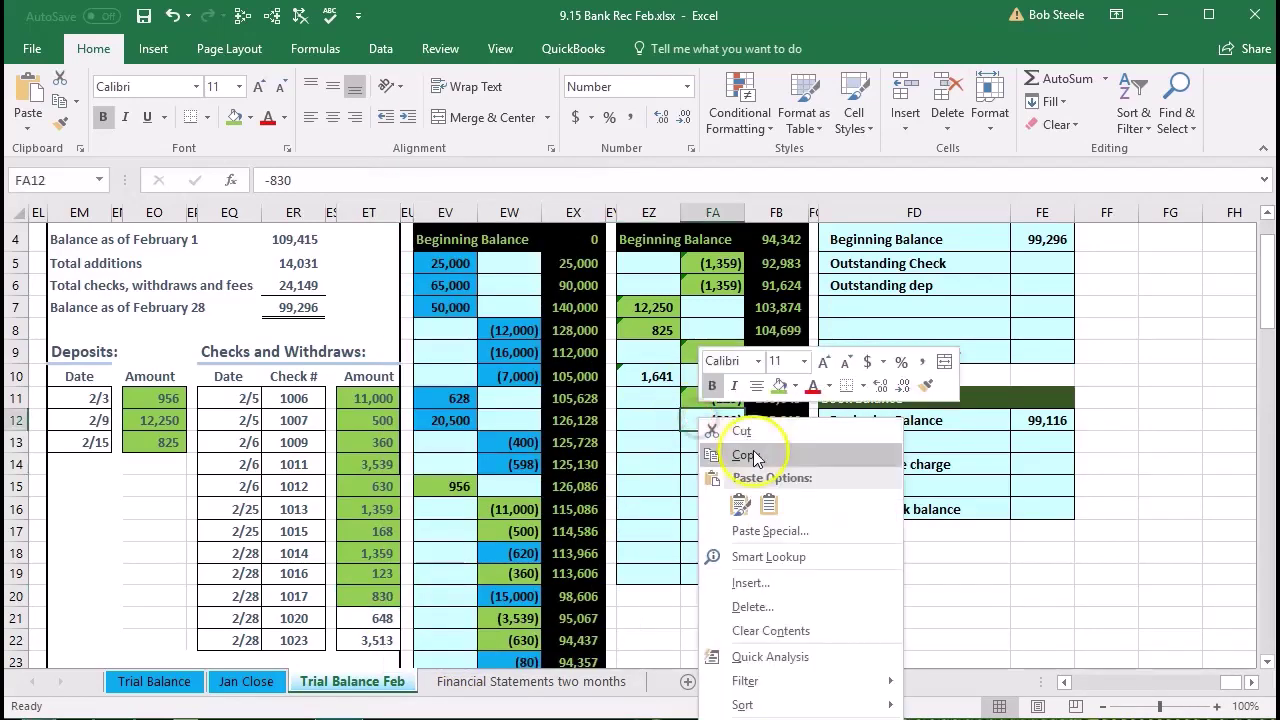
pyautogui.click(779, 390)
# Fill check 1020 for 648 with the same green on the bank statement and in the Checking February credit column.
pyautogui.click(372, 622)
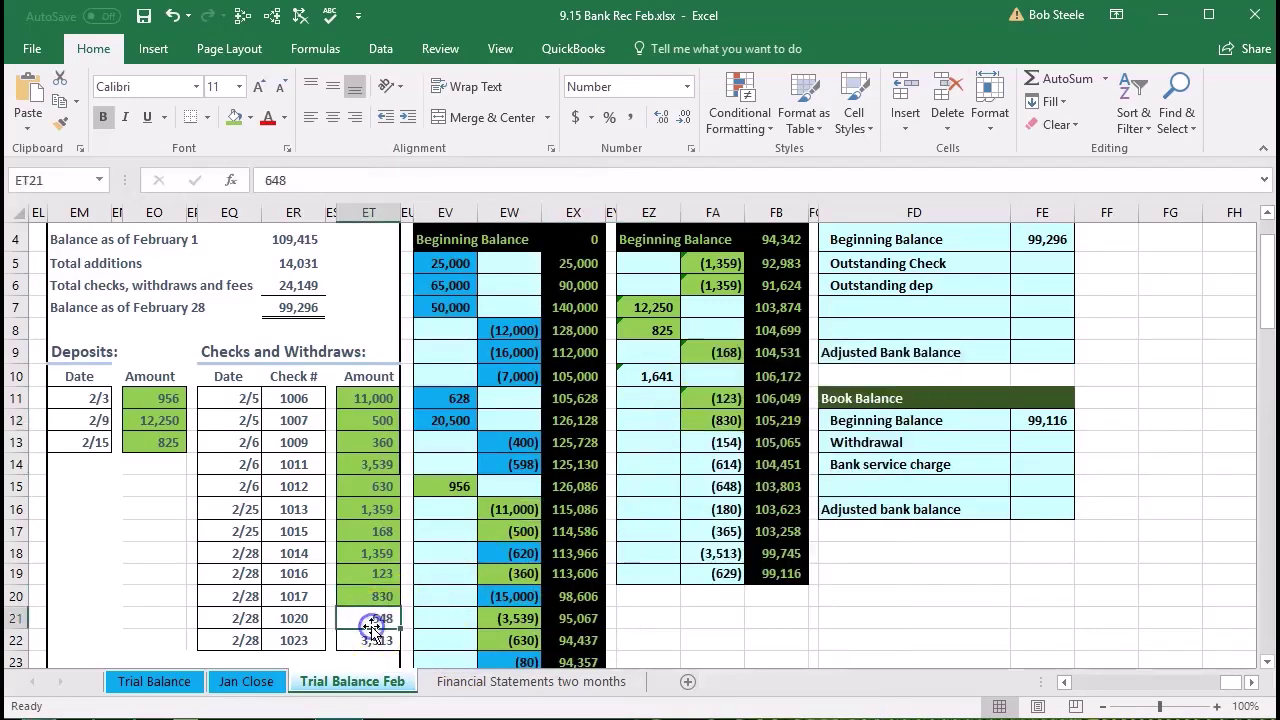
pyautogui.rightClick(372, 624)
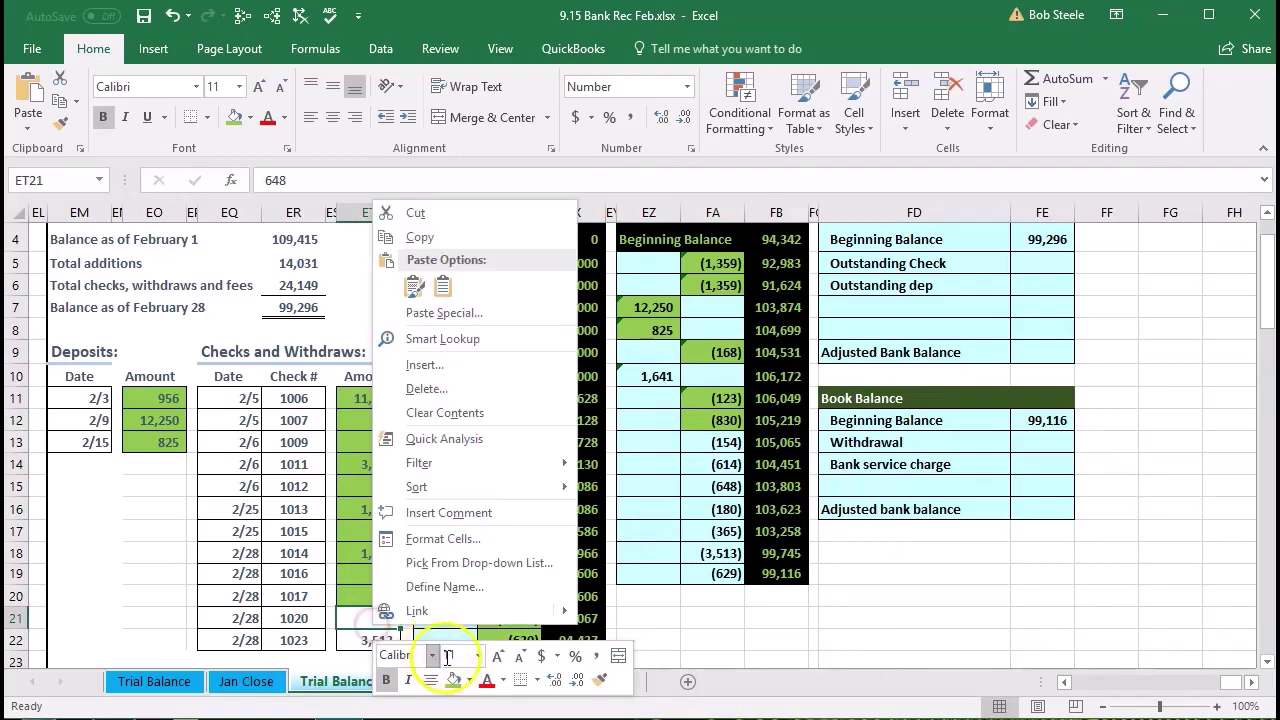
pyautogui.click(453, 680)
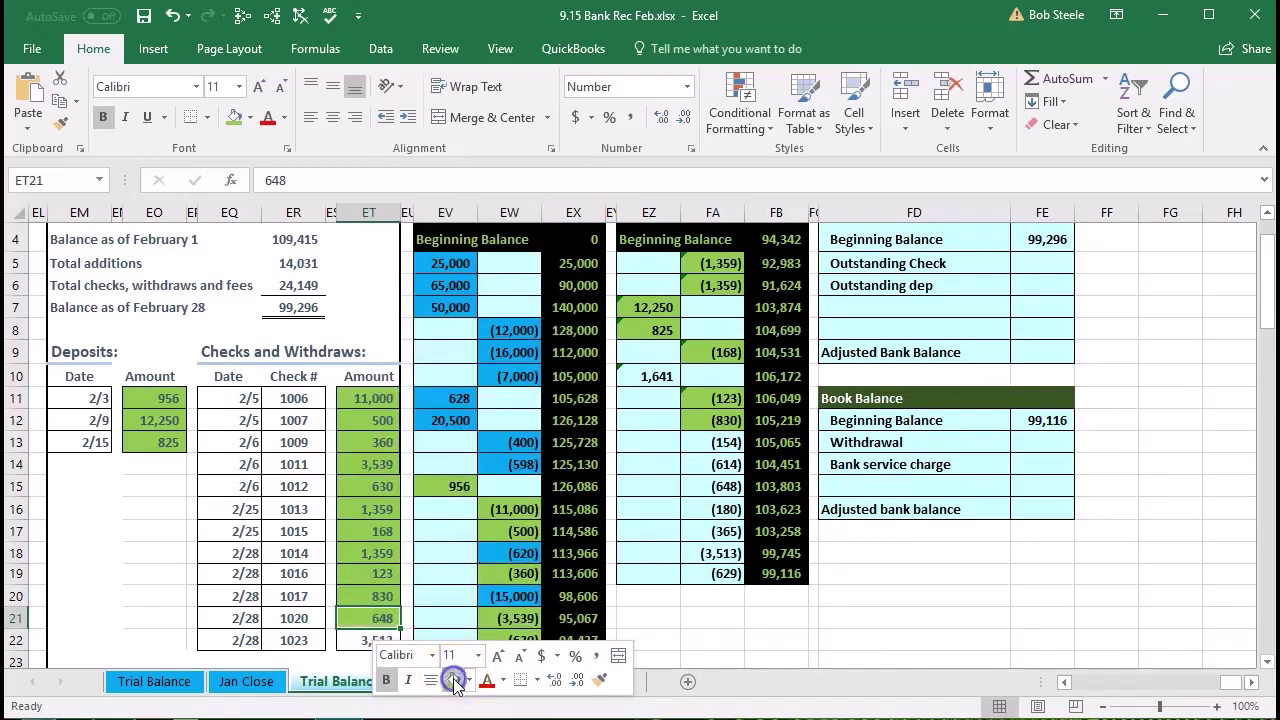
pyautogui.click(701, 484)
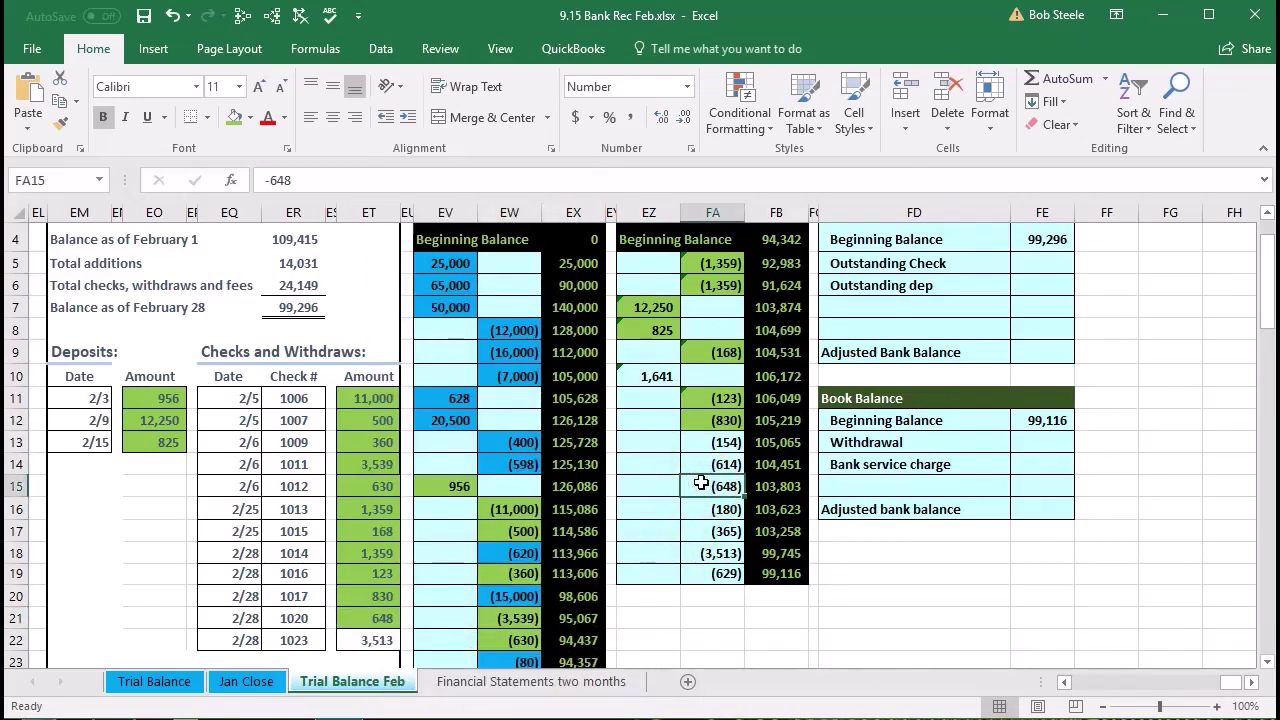
pyautogui.rightClick(701, 484)
pyautogui.click(779, 538)
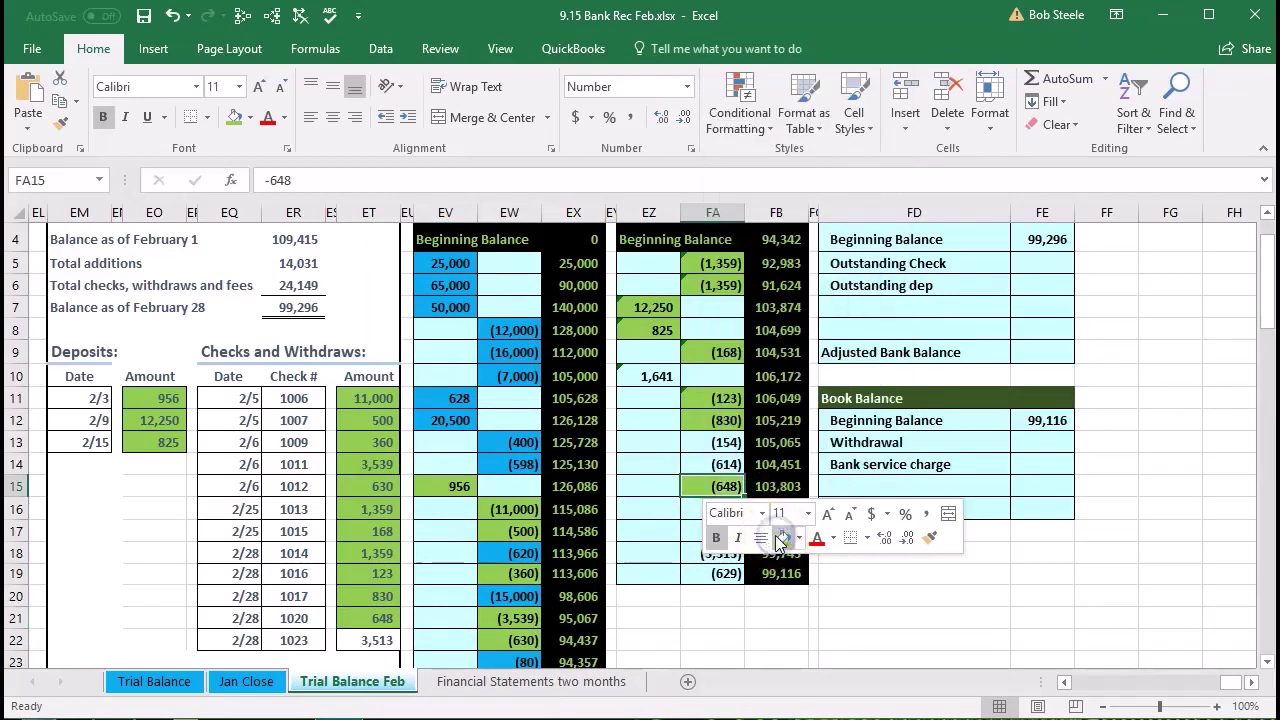
# Fill check 1023 for 3,513 with the same green on the bank statement and in the Checking February credit column.
pyautogui.click(379, 640)
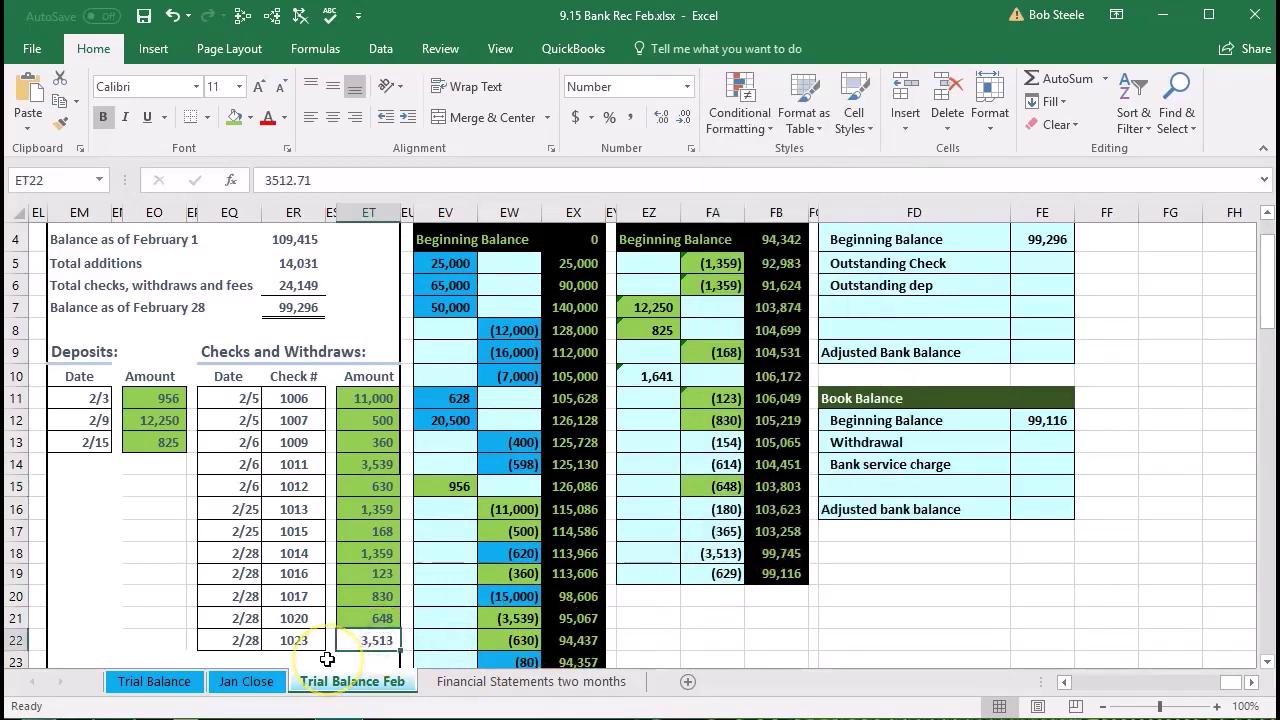
pyautogui.rightClick(351, 645)
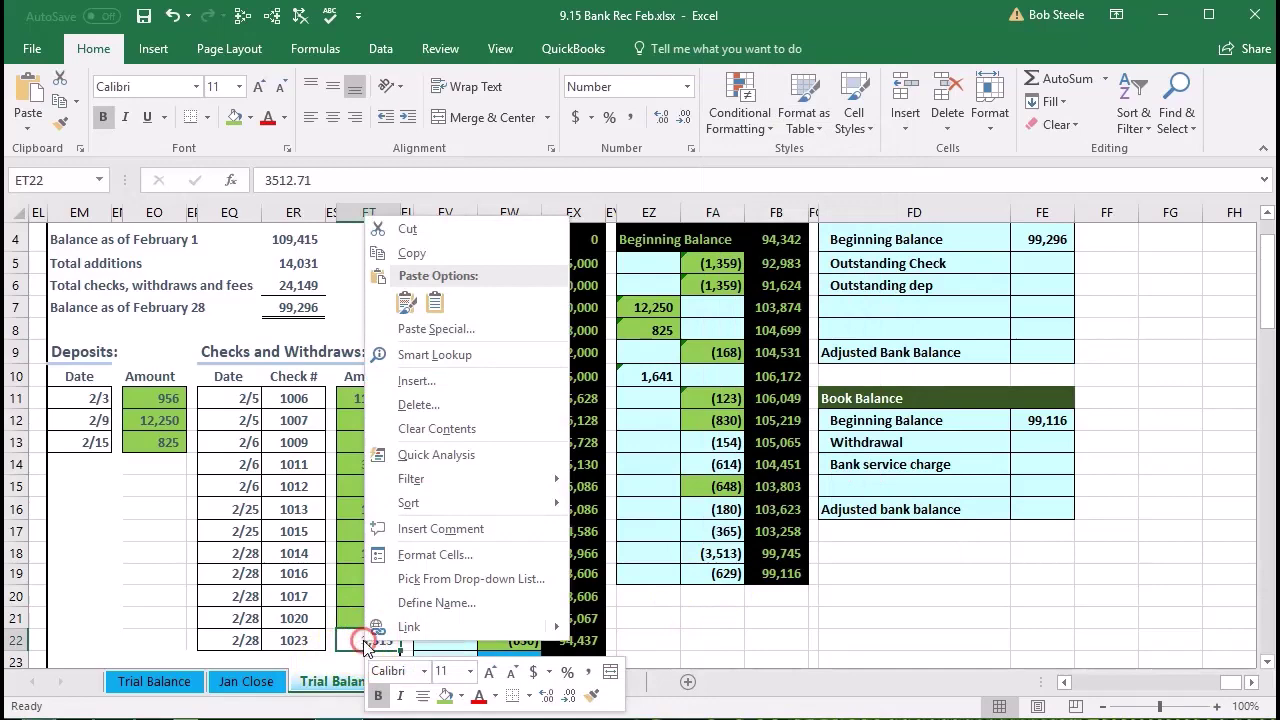
pyautogui.click(446, 695)
pyautogui.click(695, 553)
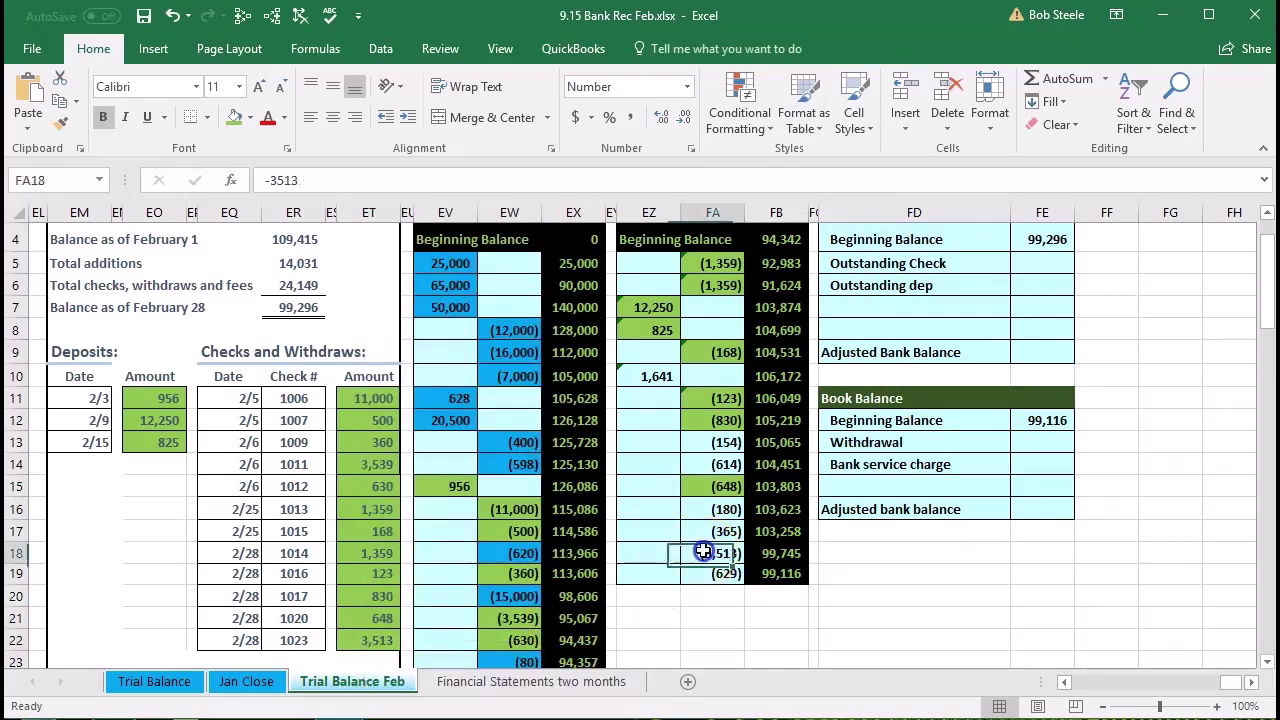
pyautogui.rightClick(698, 553)
pyautogui.click(783, 605)
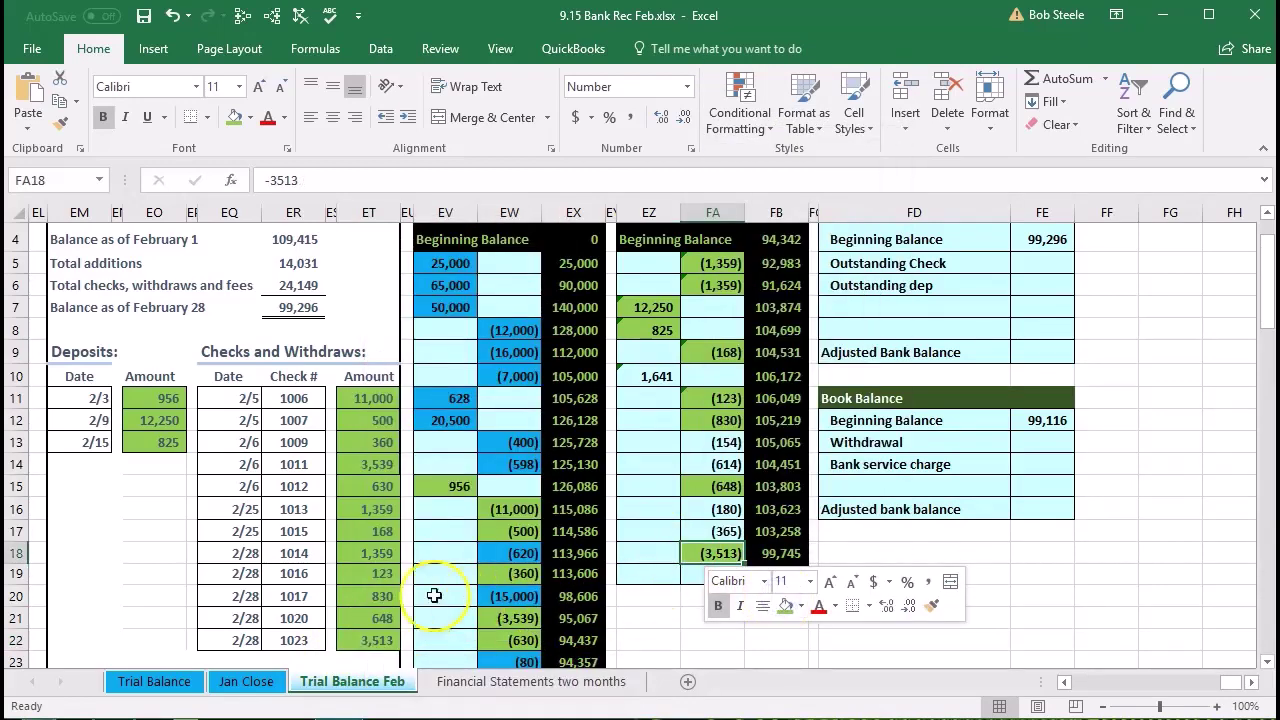
# Fill the bank statement's Withdrawal amount of 100 and Bank service charges amount of 20 with standard yellow.
pyautogui.click(343, 576)
pyautogui.scroll(-1, 337, 574)
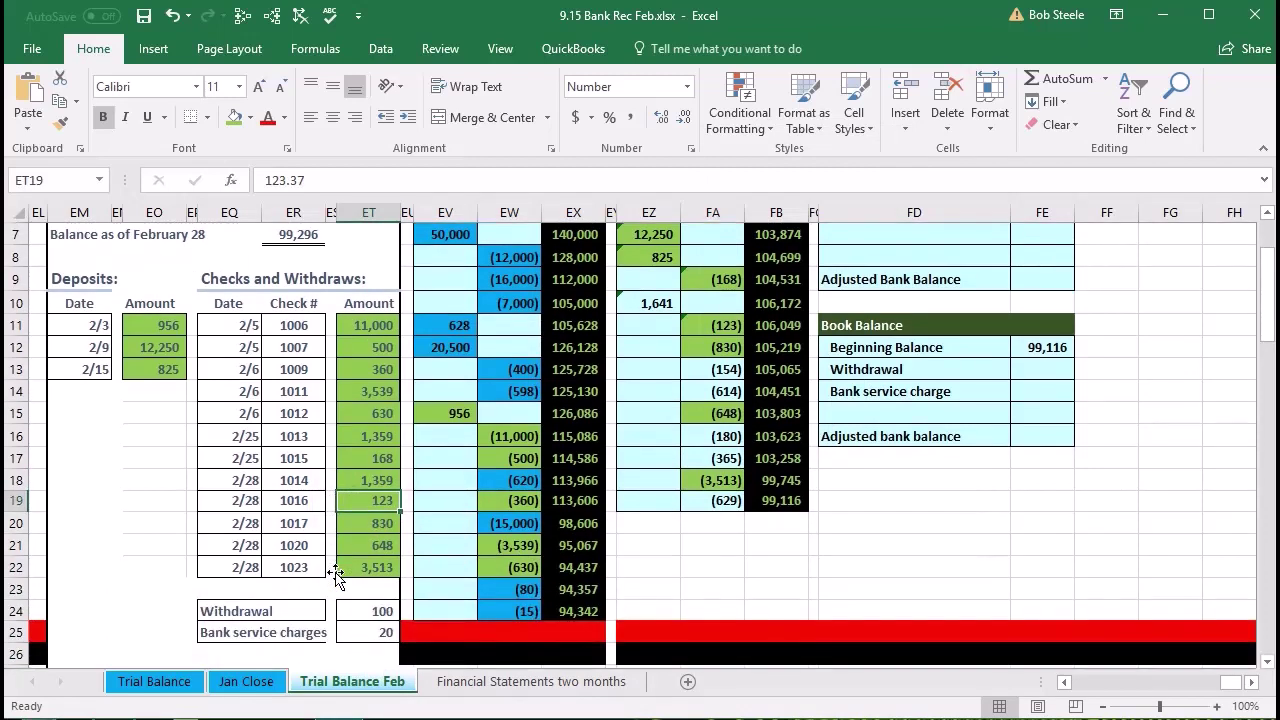
pyautogui.click(363, 611)
pyautogui.click(370, 634)
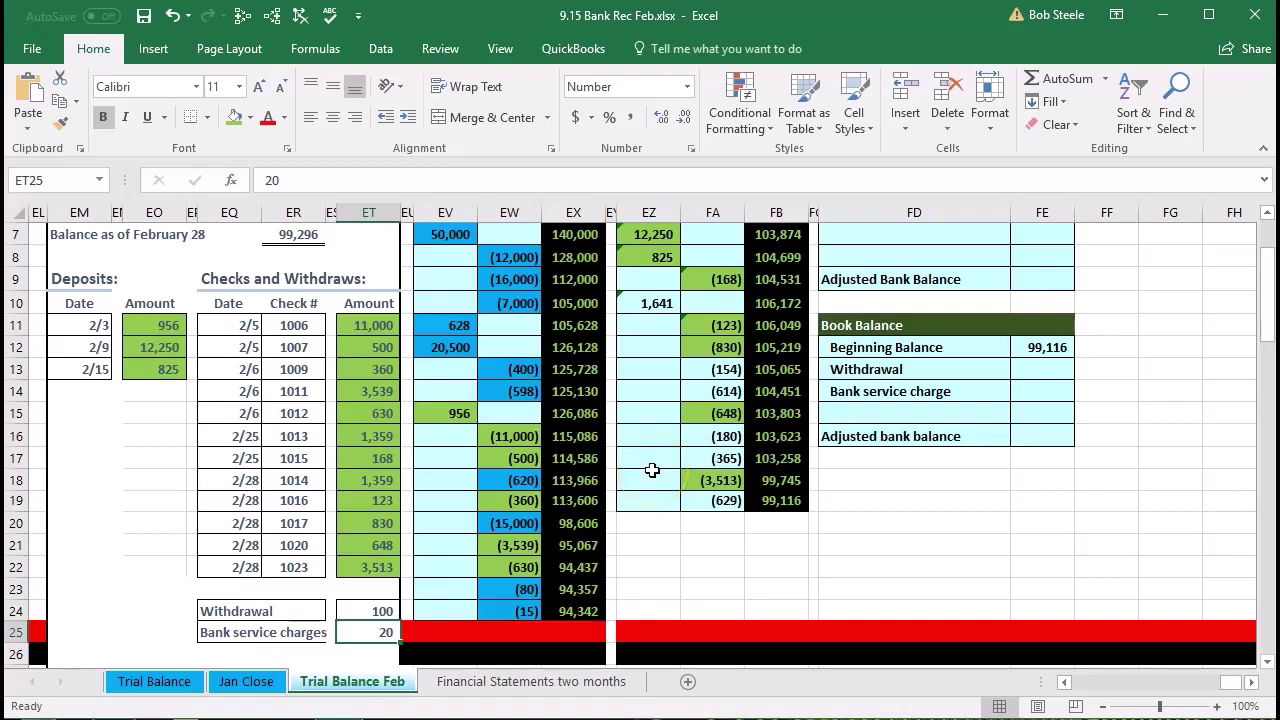
pyautogui.moveTo(355, 608); pyautogui.dragTo(358, 630)
pyautogui.rightClick(360, 628)
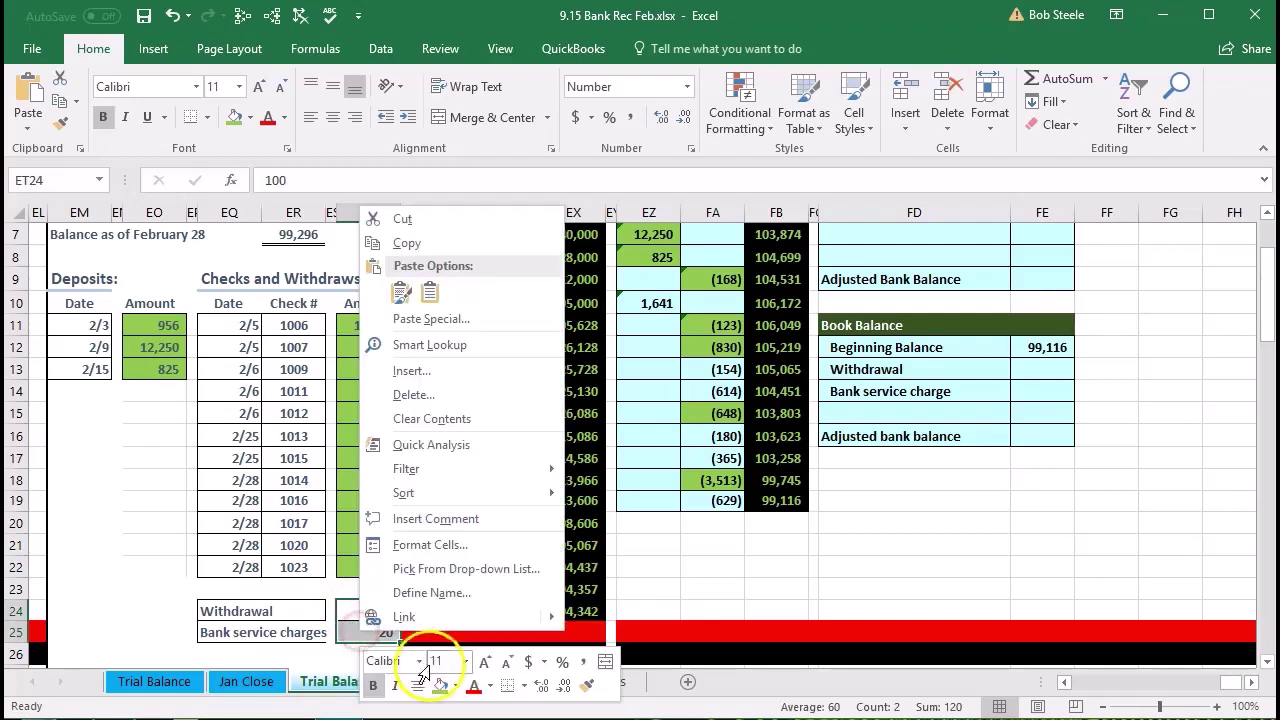
pyautogui.click(456, 685)
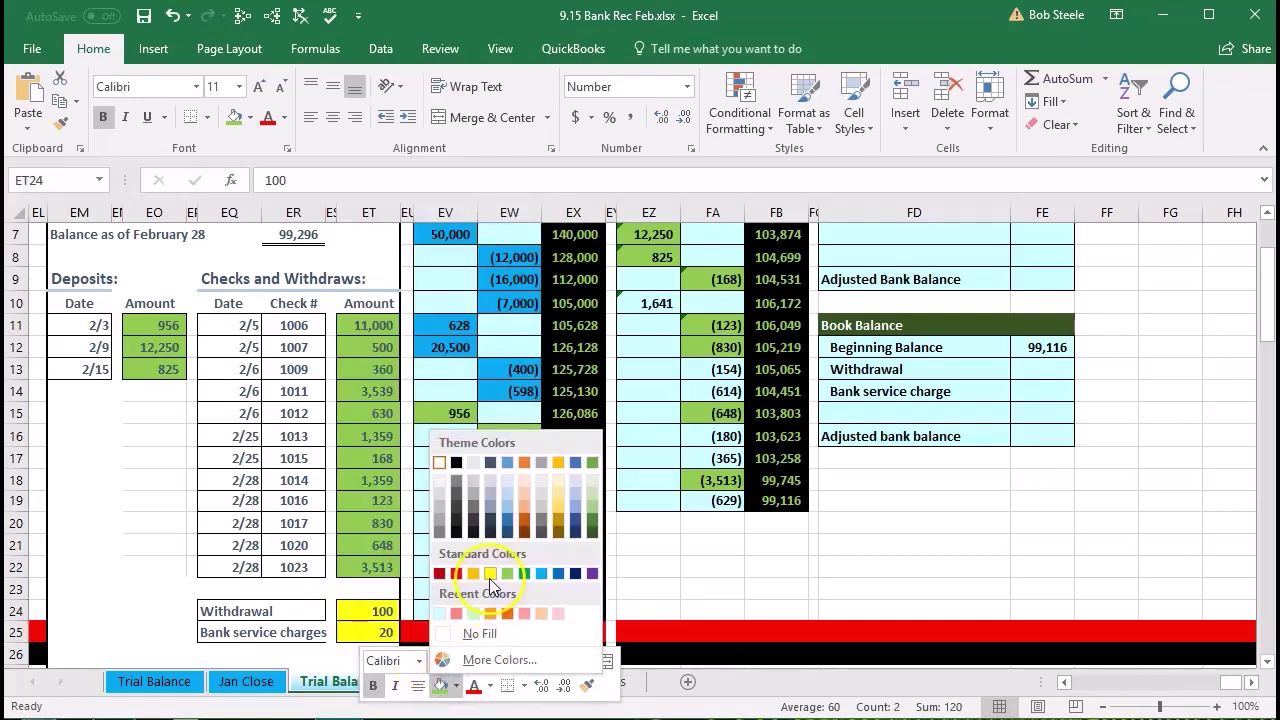
pyautogui.click(489, 578)
# Fill the unmatched 1,641 deposit in the Checking February debit column with the same yellow.
pyautogui.click(513, 501)
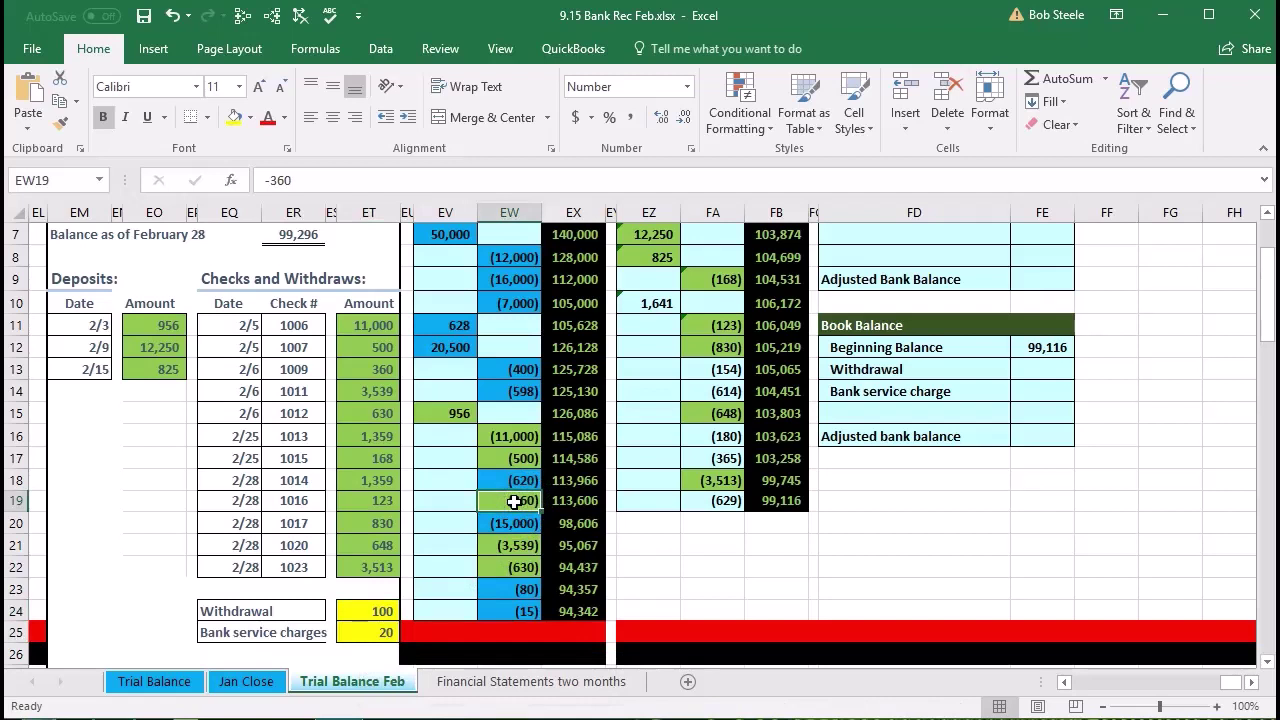
pyautogui.scroll(1, 513, 501)
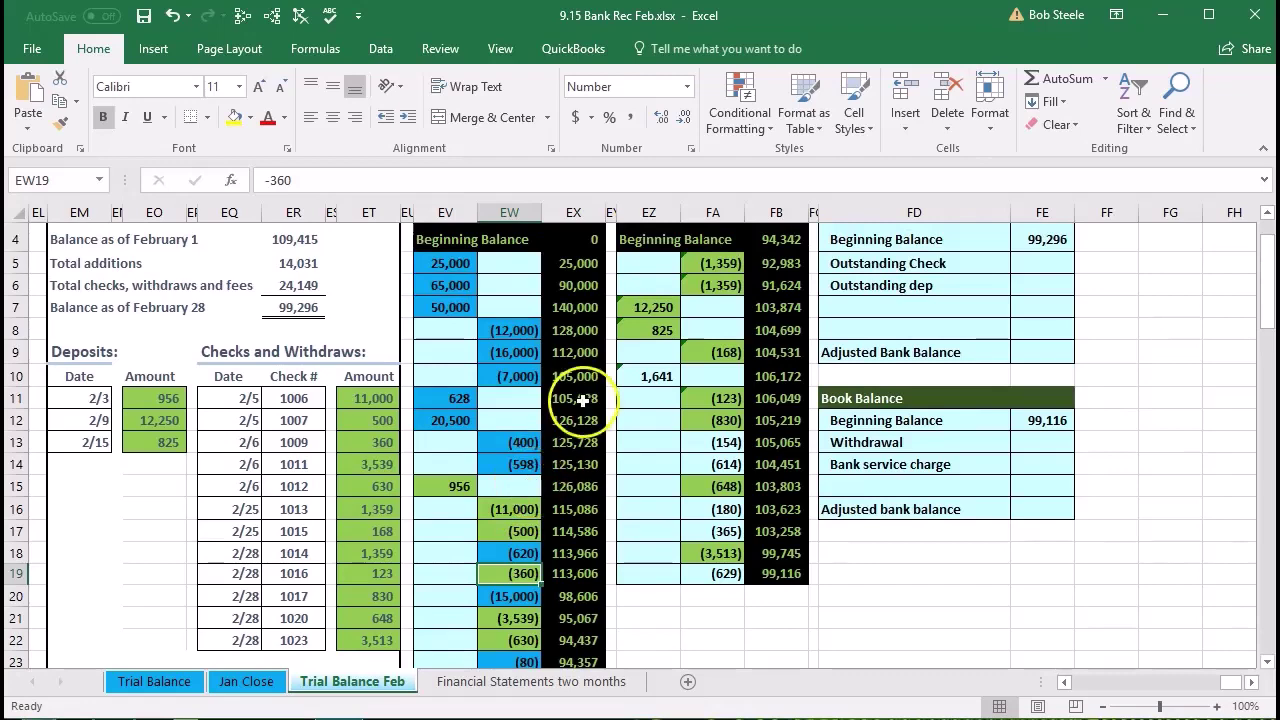
pyautogui.scroll(-1, 537, 363)
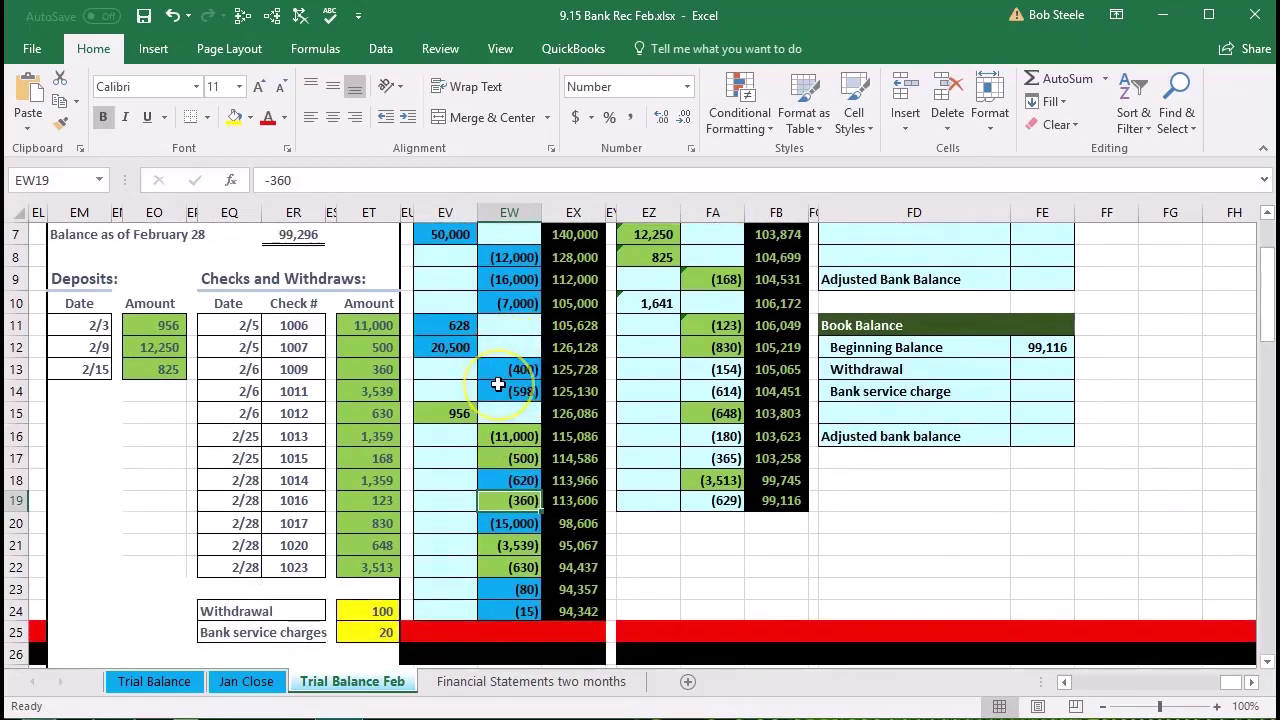
pyautogui.scroll(1, 497, 384)
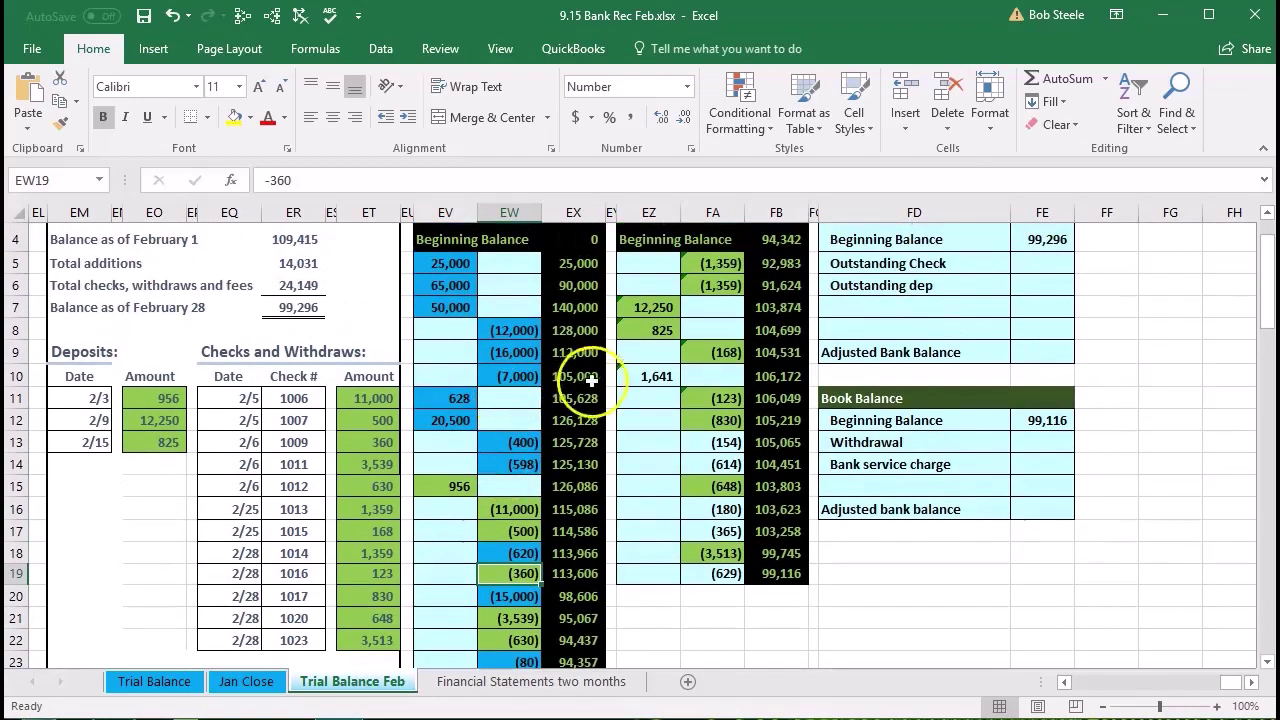
pyautogui.click(642, 372)
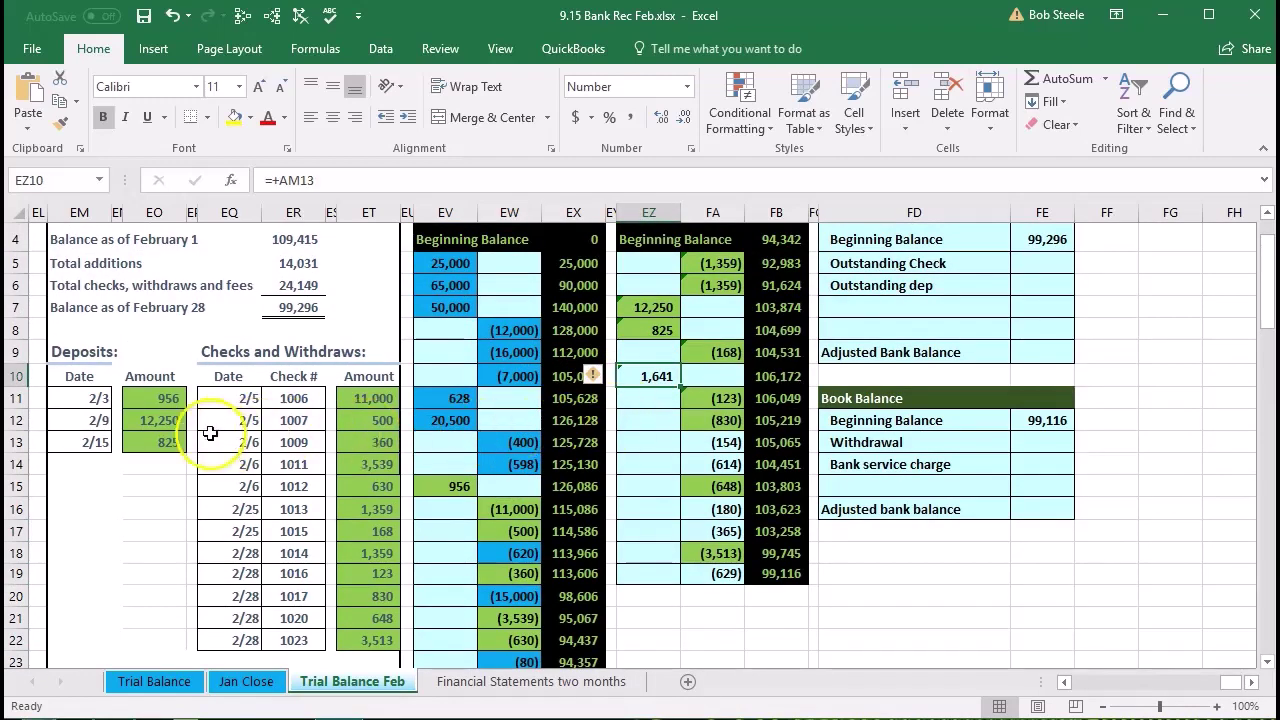
pyautogui.rightClick(652, 372)
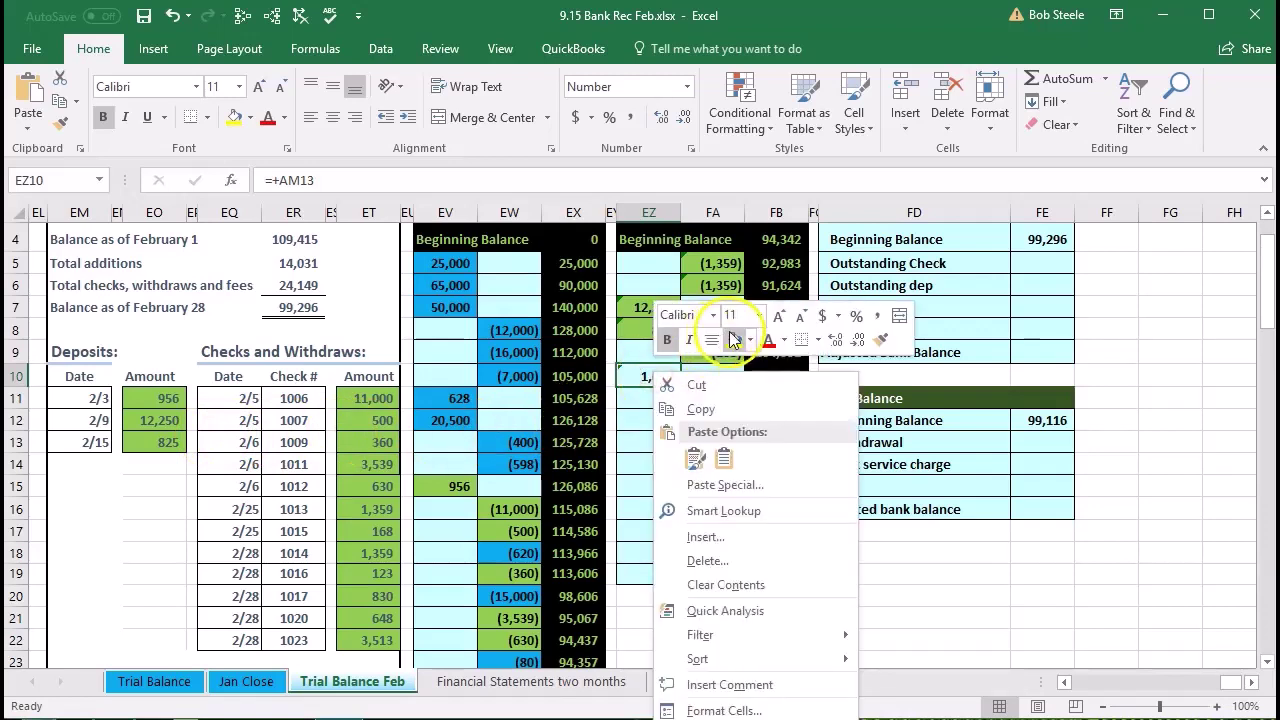
pyautogui.click(733, 340)
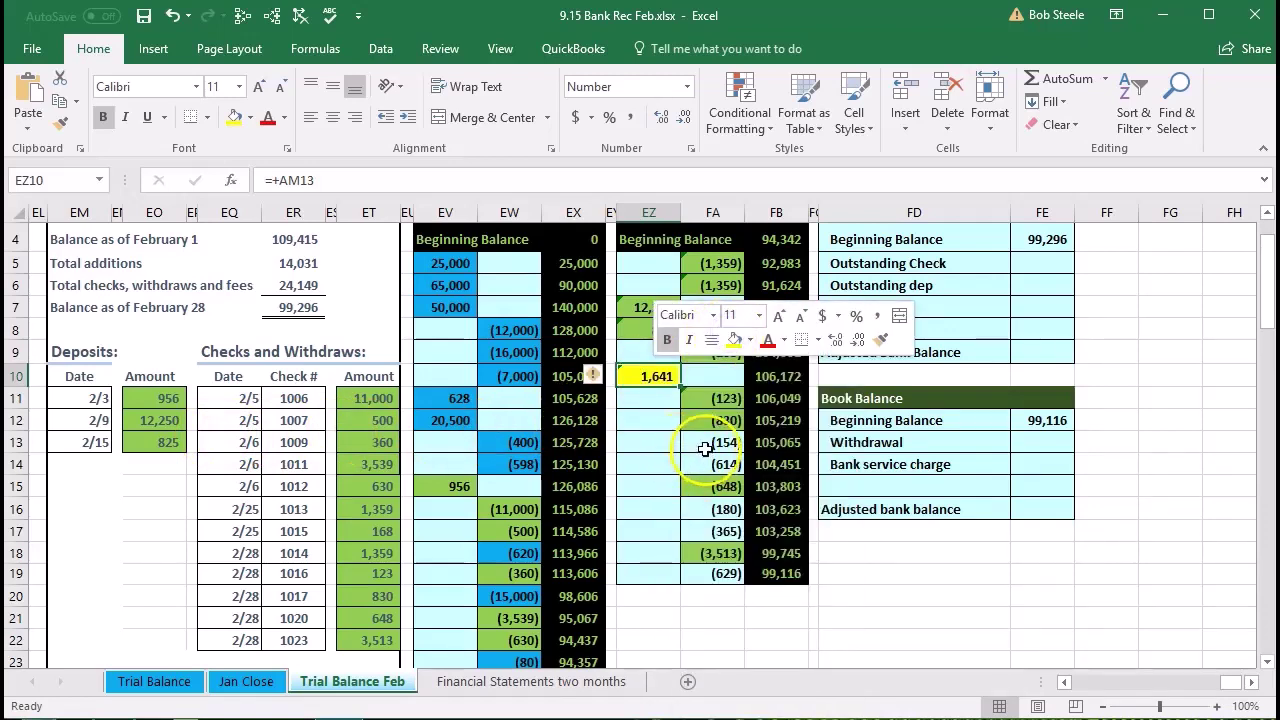
# Fill the unmatched Checking February credits of 154, 614, 180 and 365 with the same yellow.
pyautogui.moveTo(705, 448); pyautogui.dragTo(704, 455)
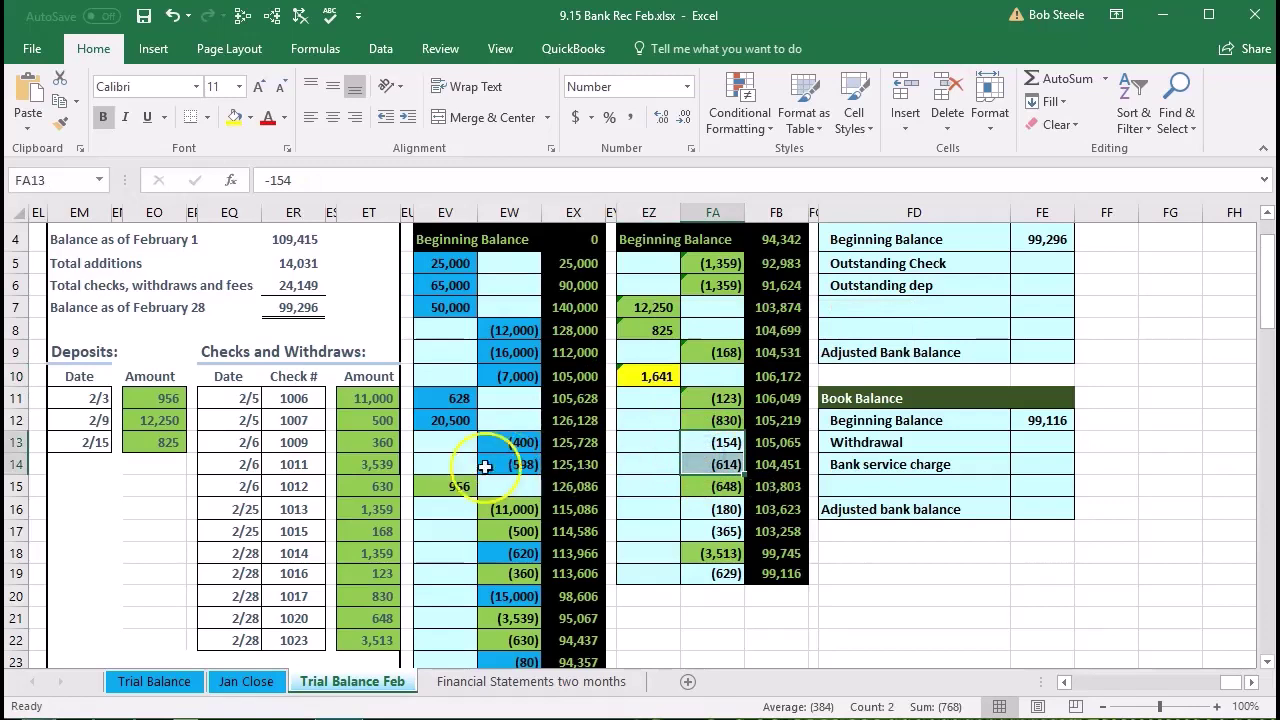
pyautogui.rightClick(704, 456)
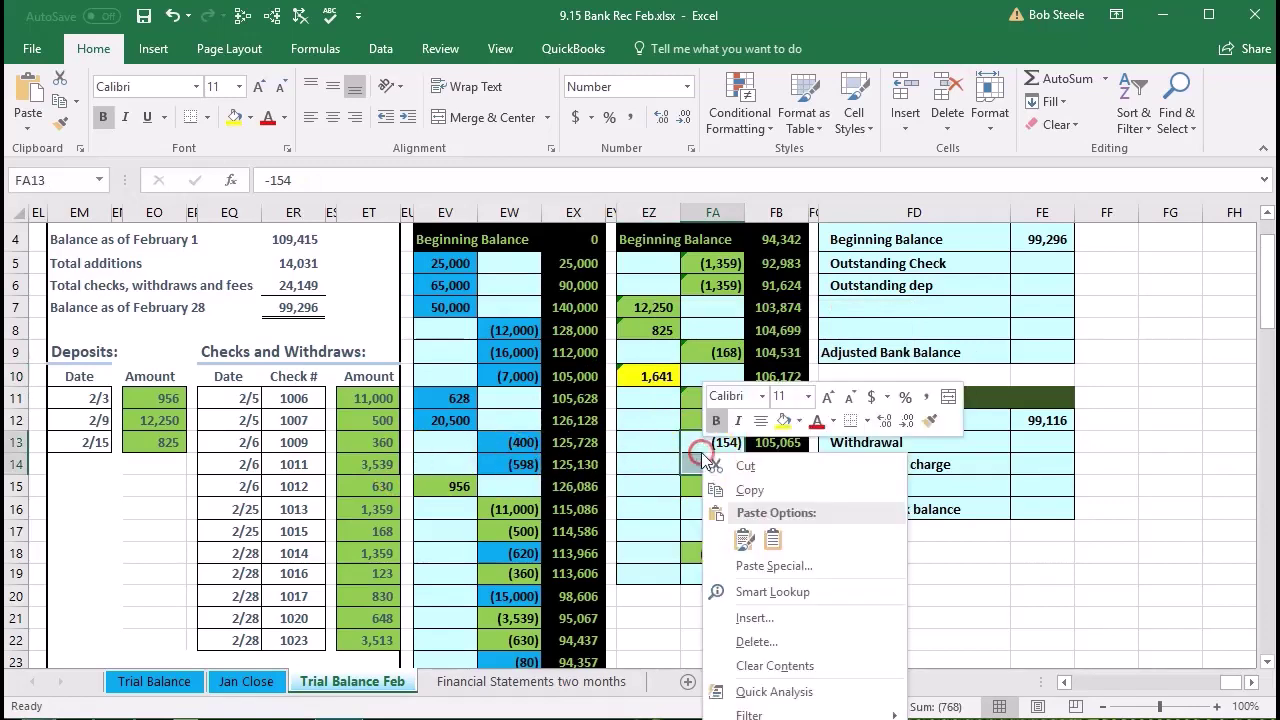
pyautogui.click(783, 420)
pyautogui.moveTo(716, 509); pyautogui.dragTo(716, 526)
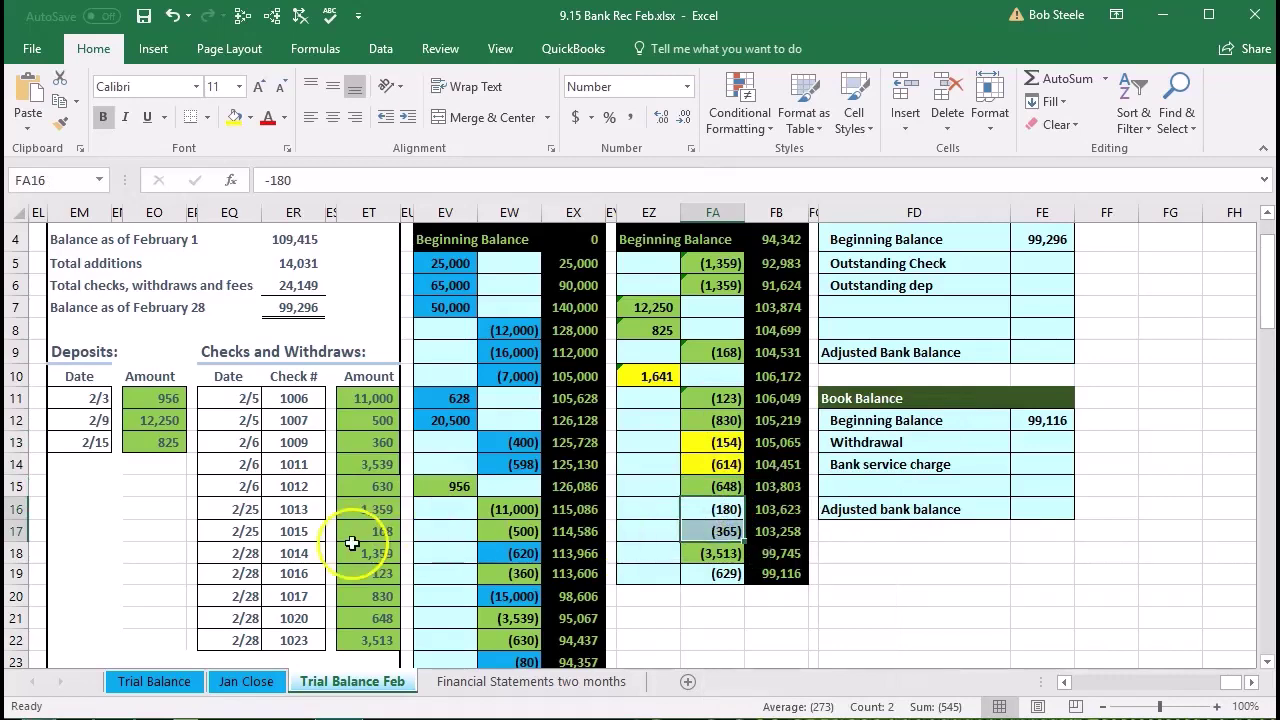
pyautogui.rightClick(724, 511)
pyautogui.click(804, 567)
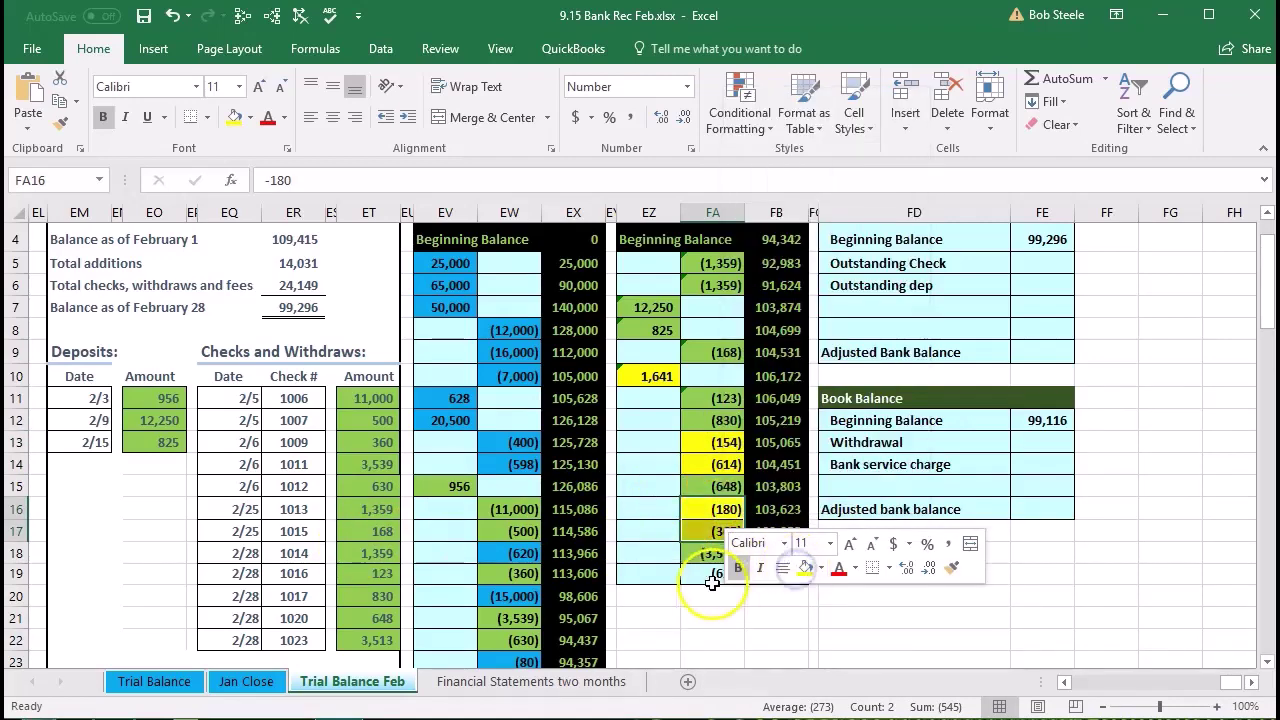